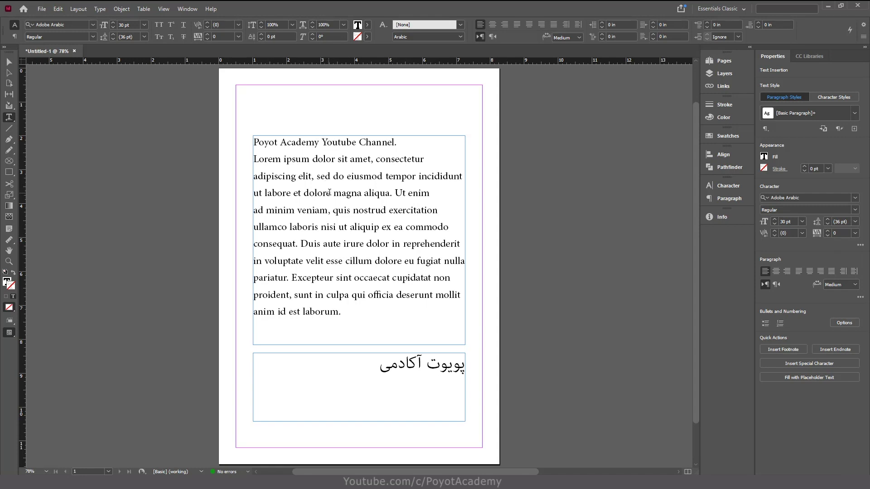
Place the cursor in the Lorem ipsum text, view the available Type & Tables options, and examine the Character settings.
{"action": "left_click_drag", "start_coordinate": [326, 193], "coordinate": [301, 193]}
{"action": "left_click", "coordinate": [300, 173]}
{"action": "left_click", "coordinate": [184, 9]}
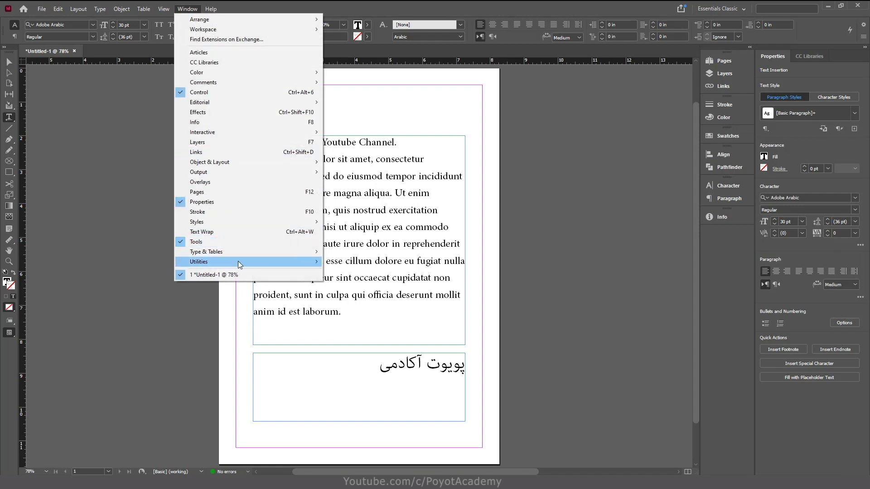
{"action": "mouse_move", "coordinate": [235, 257]}
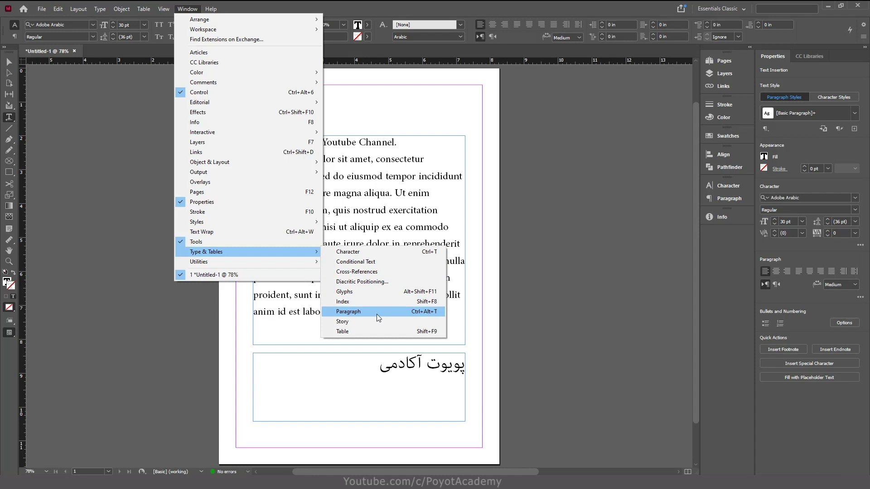
{"action": "left_click", "coordinate": [745, 288]}
{"action": "left_click", "coordinate": [725, 186]}
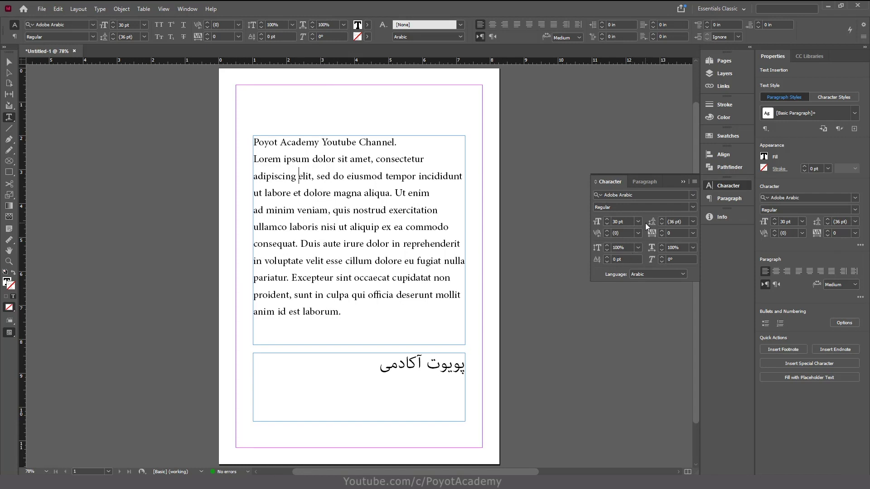
{"action": "left_click", "coordinate": [727, 187]}
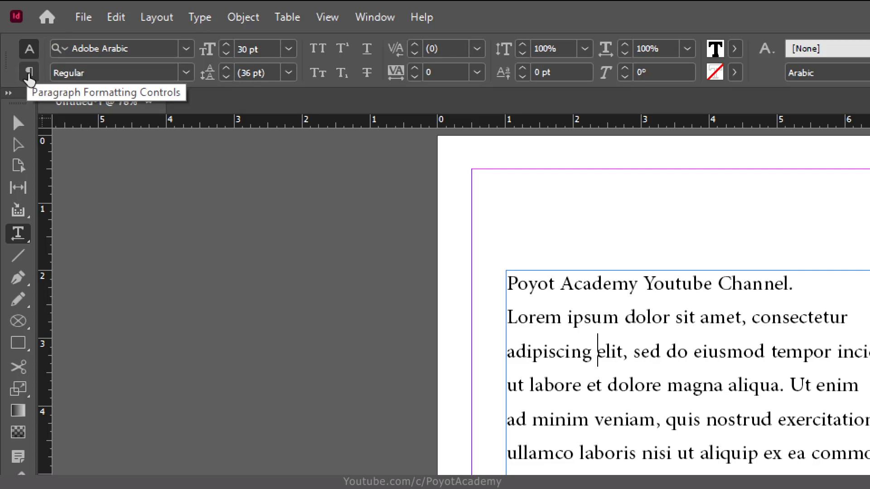
Examine the paragraph formatting controls and the additional character and paragraph options, returning each to its previous display.
{"action": "left_click", "coordinate": [29, 75]}
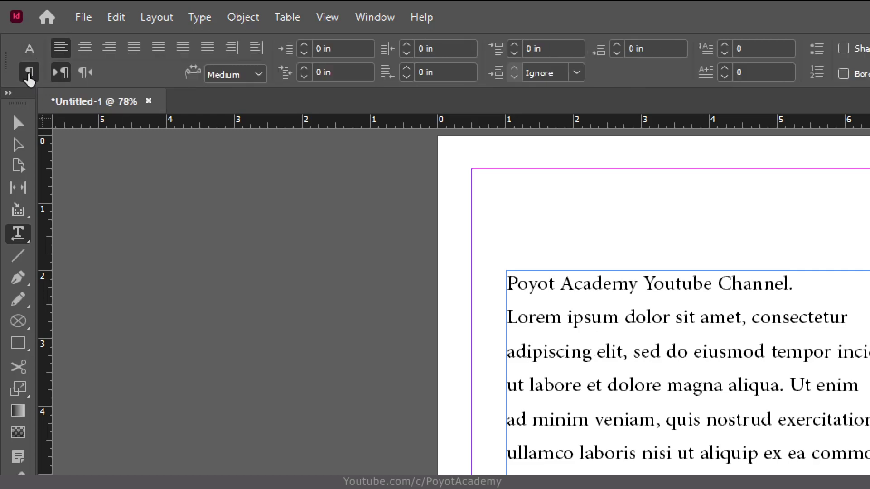
{"action": "left_click", "coordinate": [30, 49]}
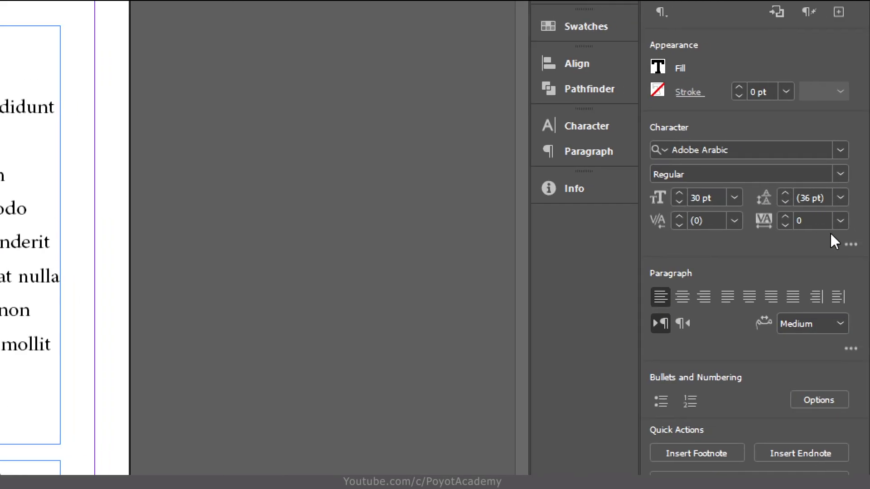
{"action": "left_click", "coordinate": [851, 249]}
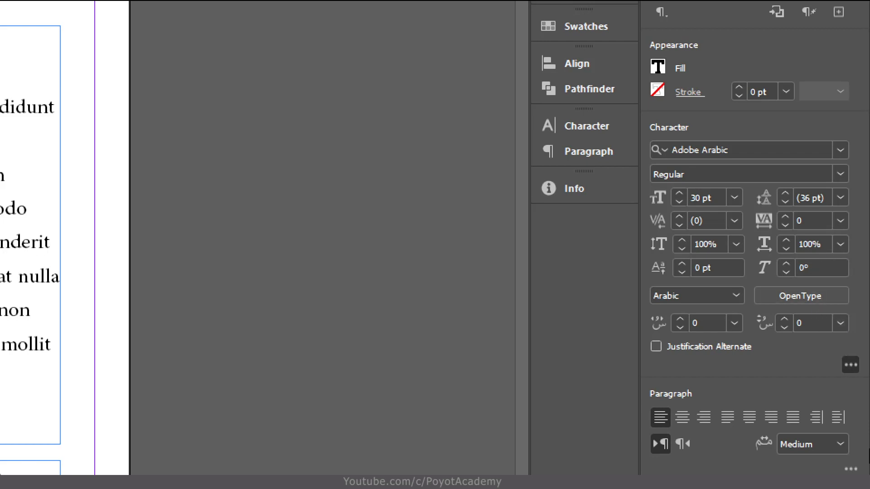
{"action": "left_click", "coordinate": [851, 366]}
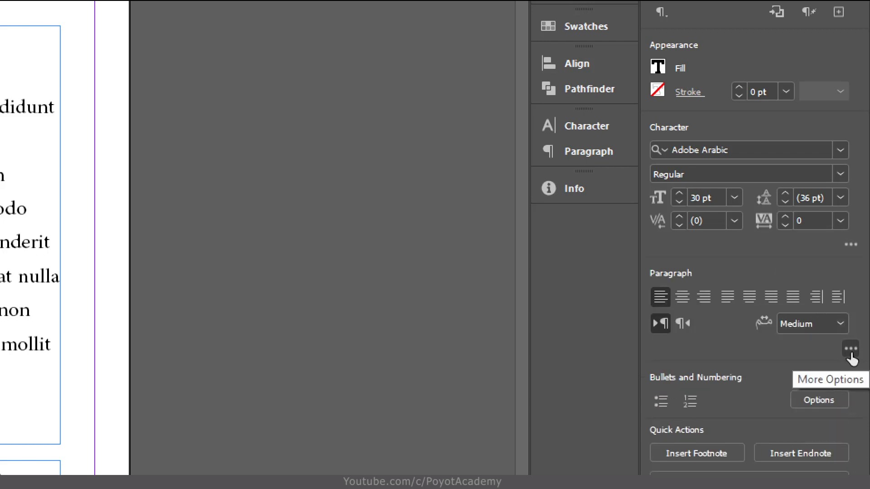
{"action": "left_click", "coordinate": [851, 349]}
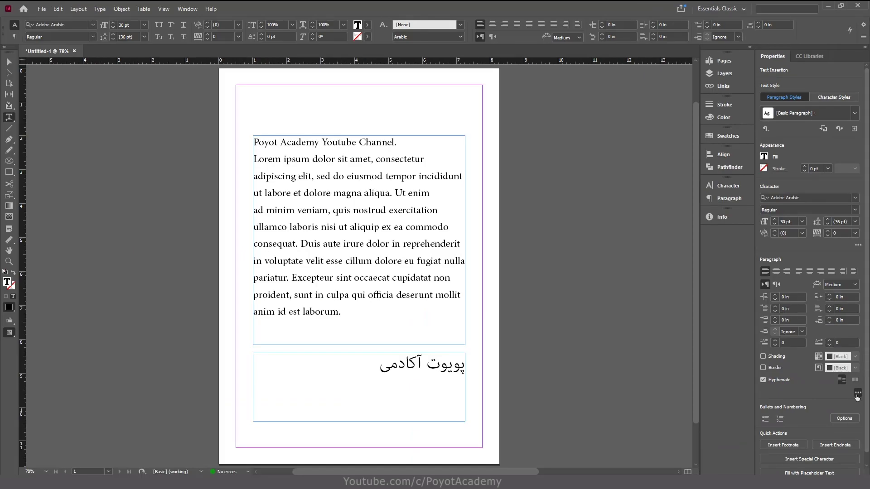
{"action": "left_click", "coordinate": [858, 398]}
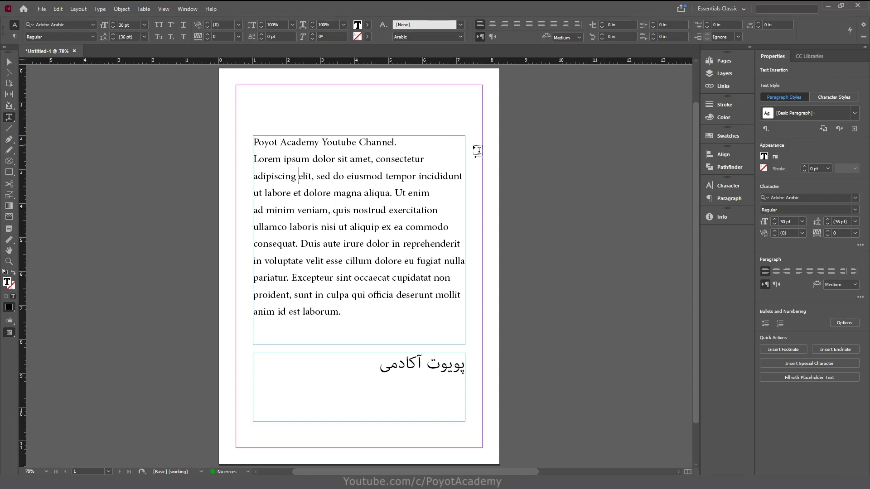
Try selecting a few words and the entire text of the upper frame, and clear the selection.
{"action": "key", "text": "x"}
{"action": "double_click", "coordinate": [308, 159]}
{"action": "left_click", "coordinate": [328, 204]}
{"action": "left_click_drag", "start_coordinate": [386, 159], "coordinate": [257, 162]}
{"action": "left_click", "coordinate": [358, 210]}
{"action": "key", "text": "ctrl+a"}
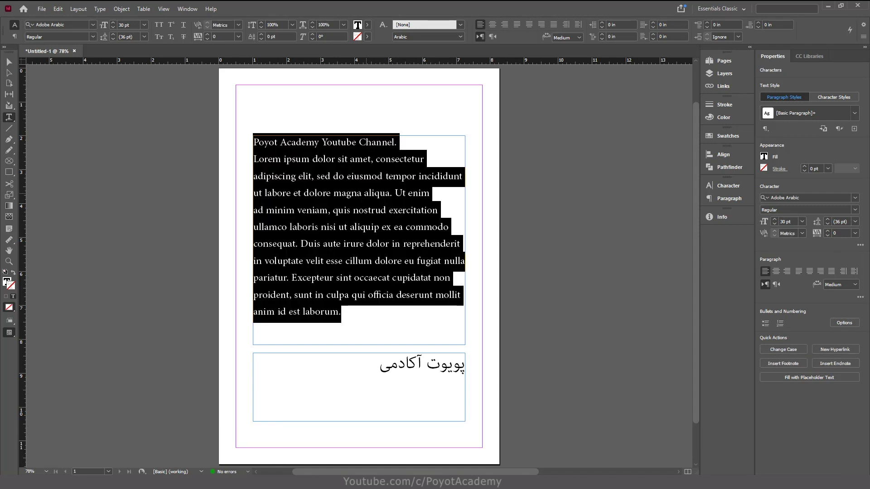
{"action": "left_click", "coordinate": [366, 192]}
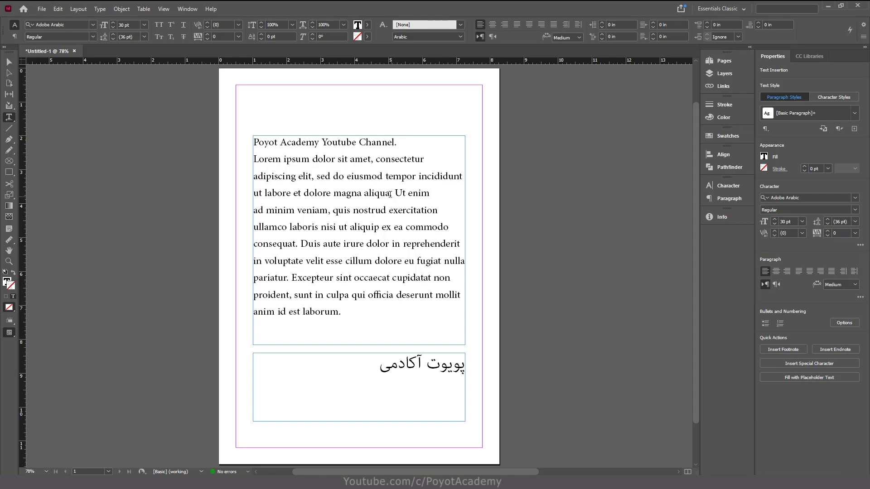
Change the font of the words "sed do eiusmod" to Acklin and deselect them.
{"action": "left_click_drag", "start_coordinate": [385, 193], "coordinate": [319, 179]}
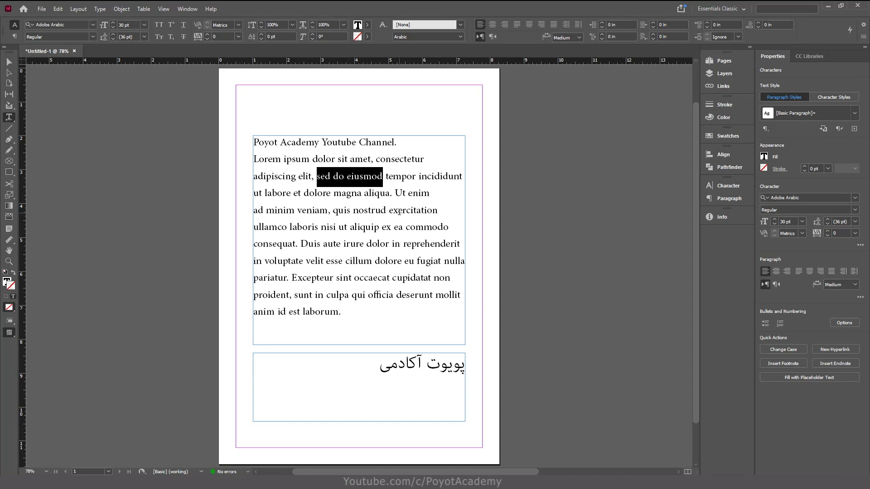
{"action": "left_click", "coordinate": [94, 26]}
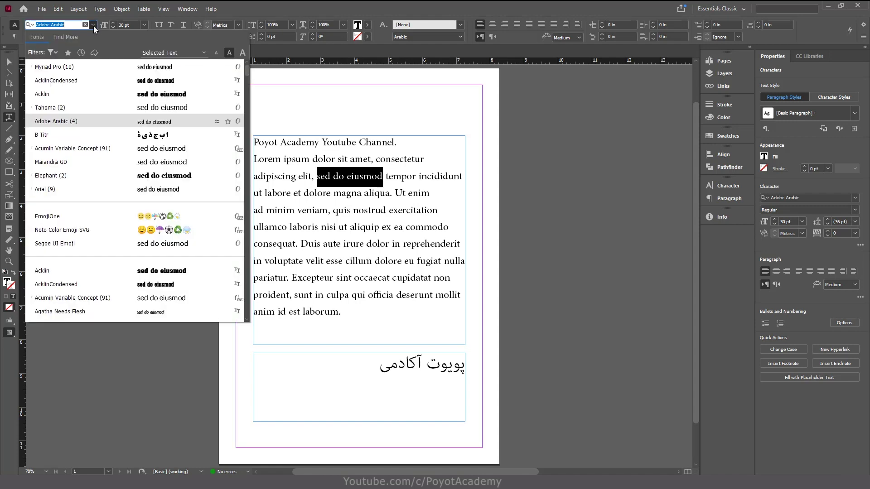
{"action": "left_click", "coordinate": [136, 94]}
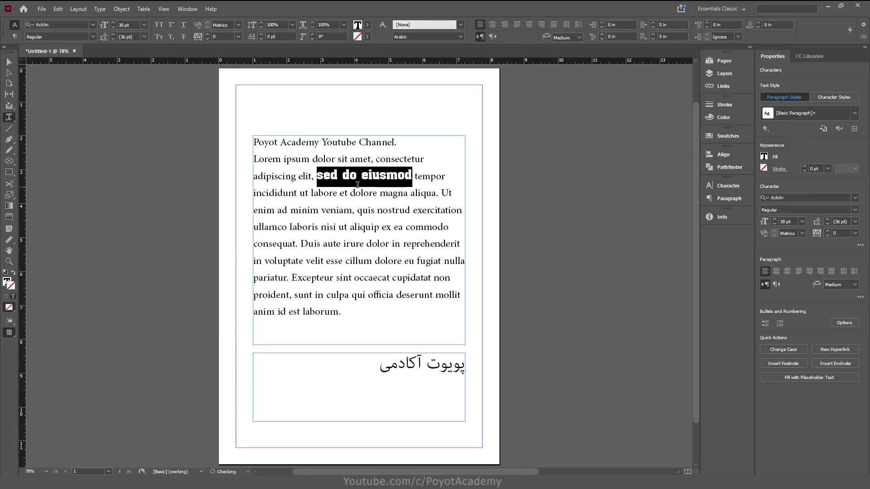
{"action": "left_click", "coordinate": [357, 185]}
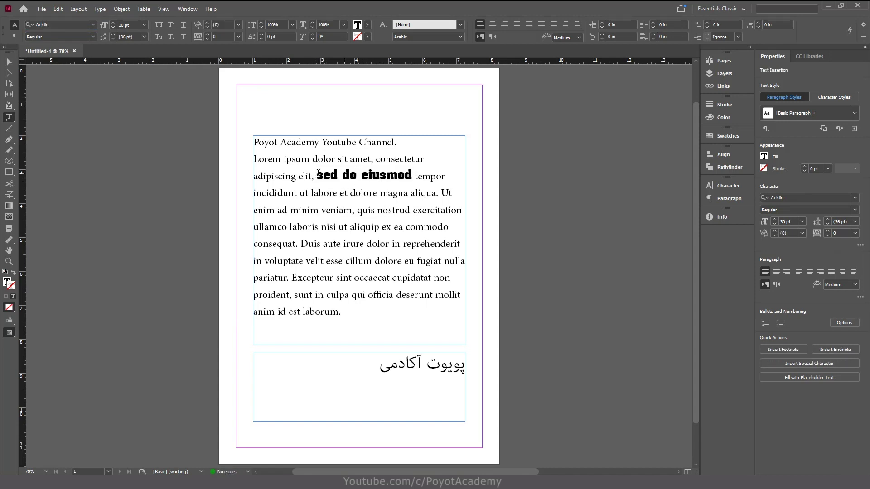
Try the Italic and Bold styles on the word "tempor", and finally set it to Bold Italic.
{"action": "left_click_drag", "start_coordinate": [446, 178], "coordinate": [416, 178]}
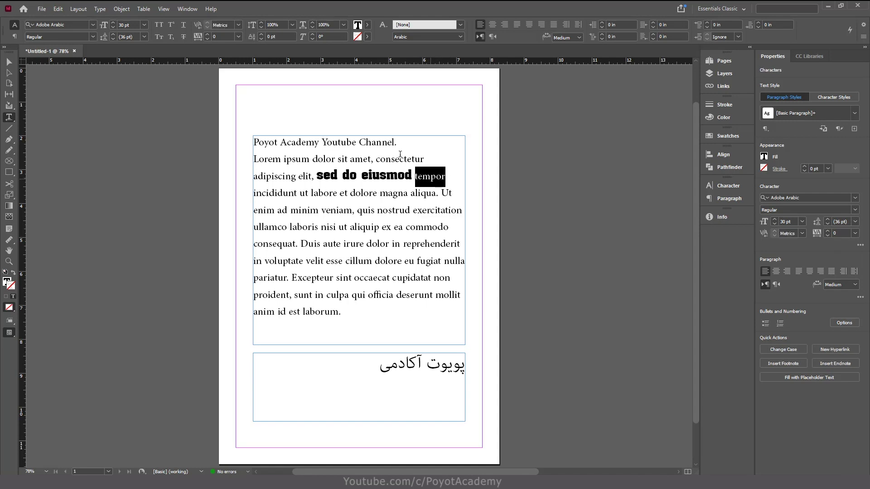
{"action": "left_click", "coordinate": [91, 37]}
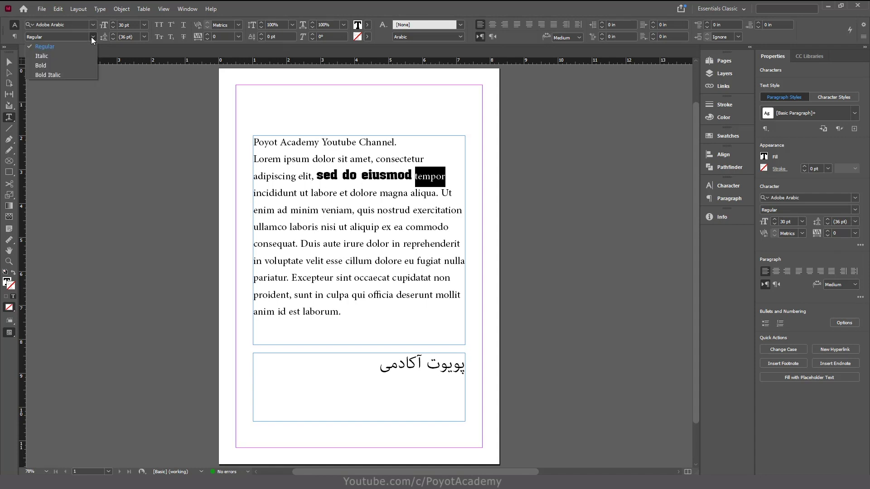
{"action": "left_click", "coordinate": [45, 57]}
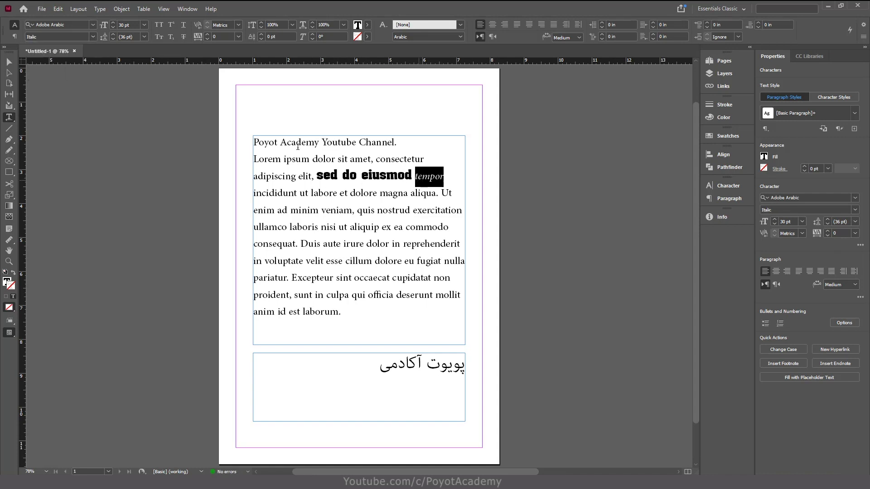
{"action": "left_click", "coordinate": [92, 37]}
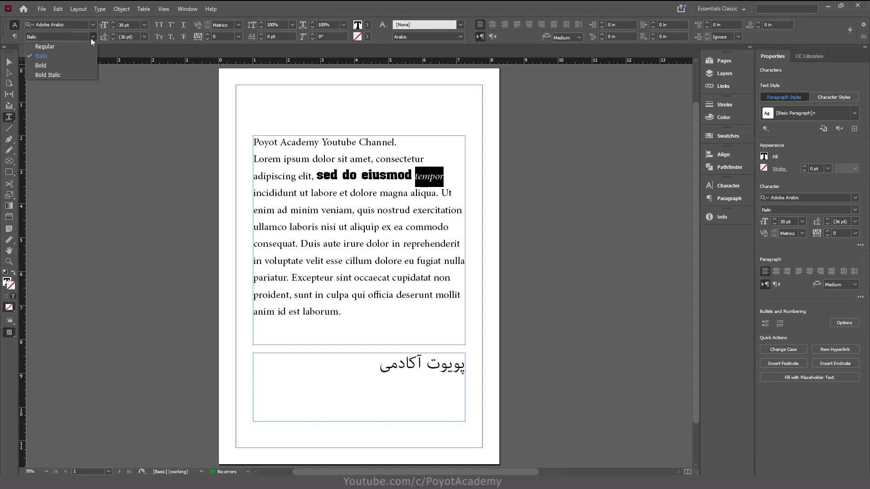
{"action": "left_click", "coordinate": [67, 65]}
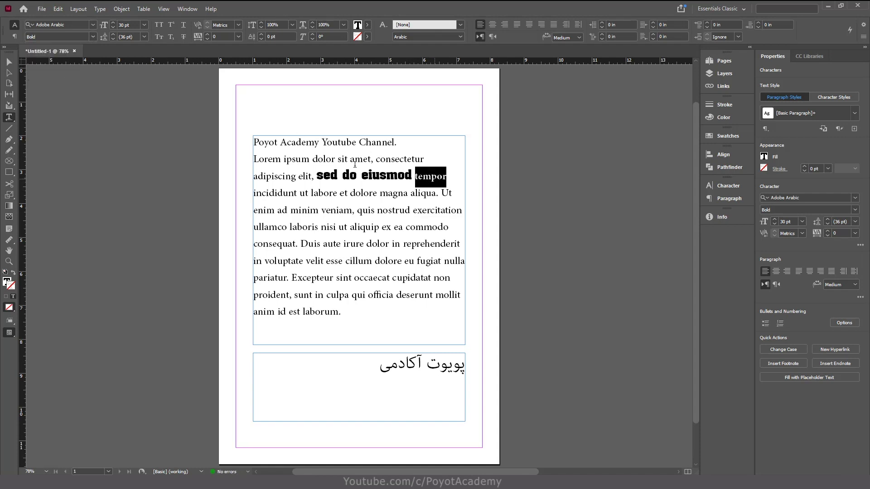
{"action": "left_click", "coordinate": [93, 37]}
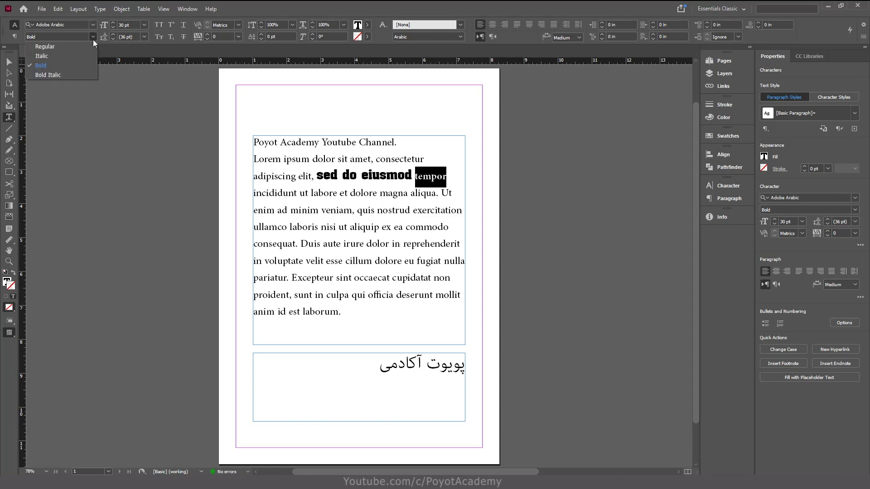
{"action": "left_click", "coordinate": [62, 75]}
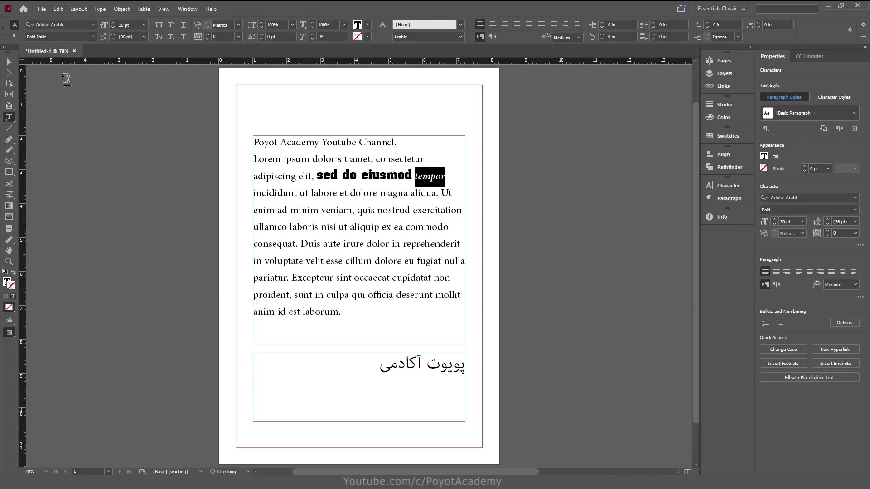
{"action": "left_click", "coordinate": [437, 181]}
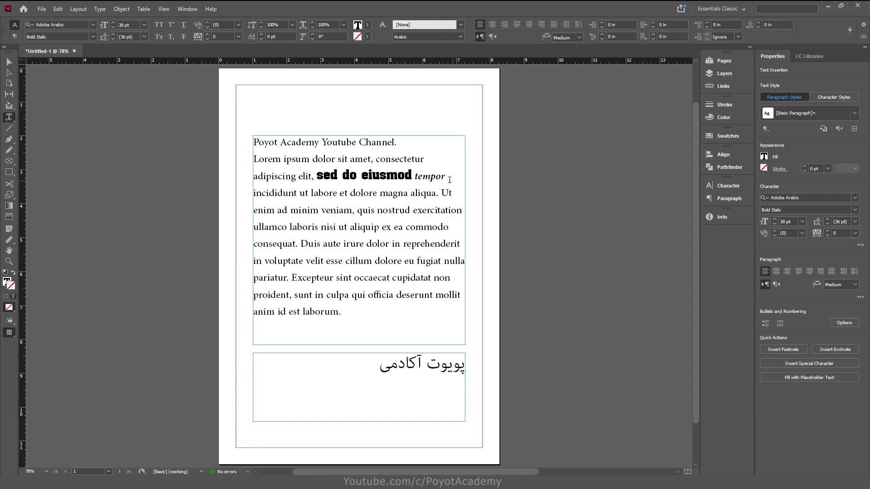
Compare the font styles offered for the Acklin word "eiusmod" with those for the Adobe Arabic word "tempor".
{"action": "left_click_drag", "start_coordinate": [413, 175], "coordinate": [365, 176]}
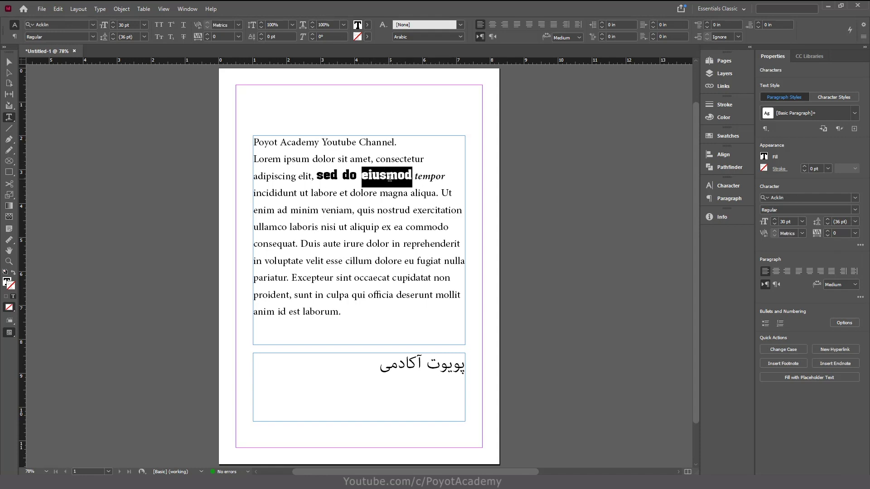
{"action": "left_click", "coordinate": [94, 37]}
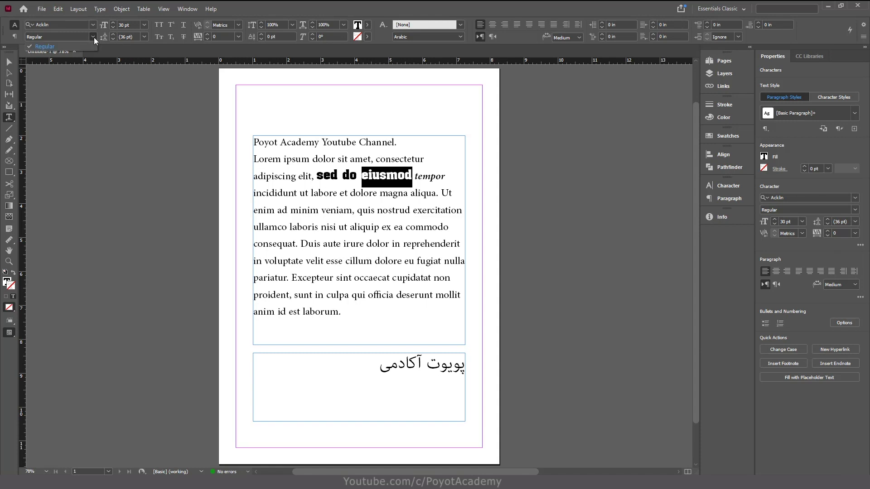
{"action": "left_click", "coordinate": [70, 48]}
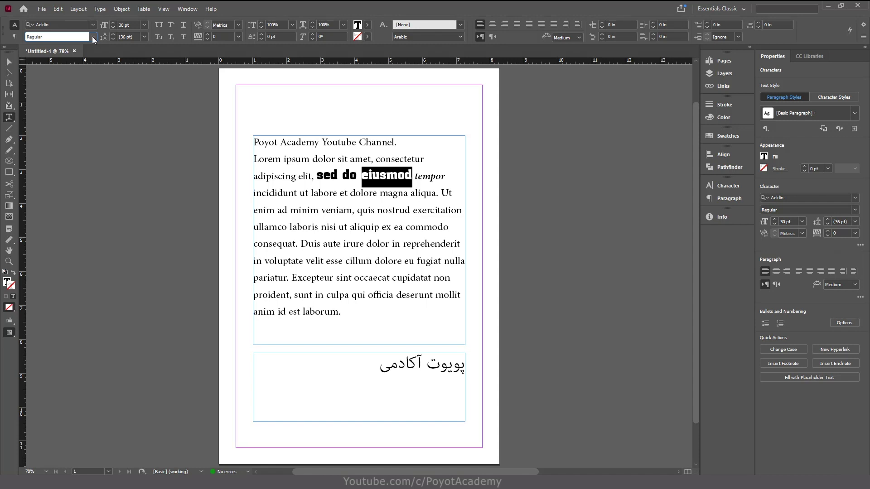
{"action": "left_click", "coordinate": [93, 37]}
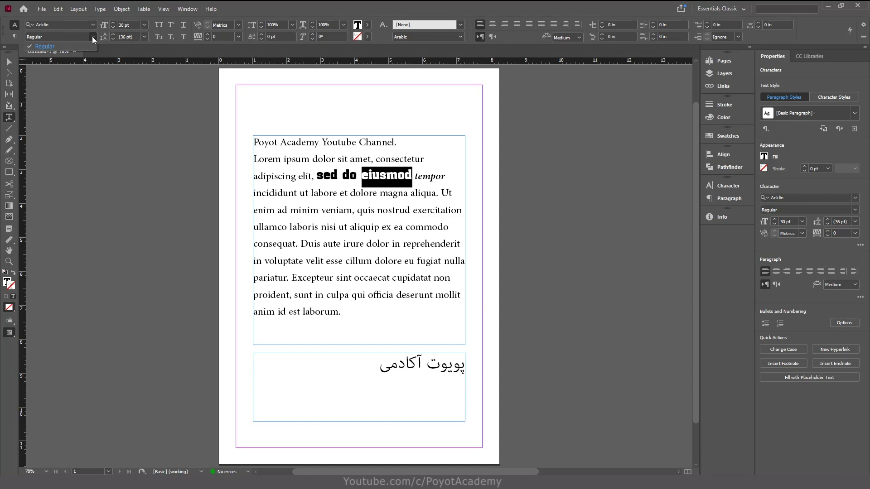
{"action": "left_click", "coordinate": [447, 176]}
{"action": "left_click_drag", "start_coordinate": [447, 176], "coordinate": [414, 176]}
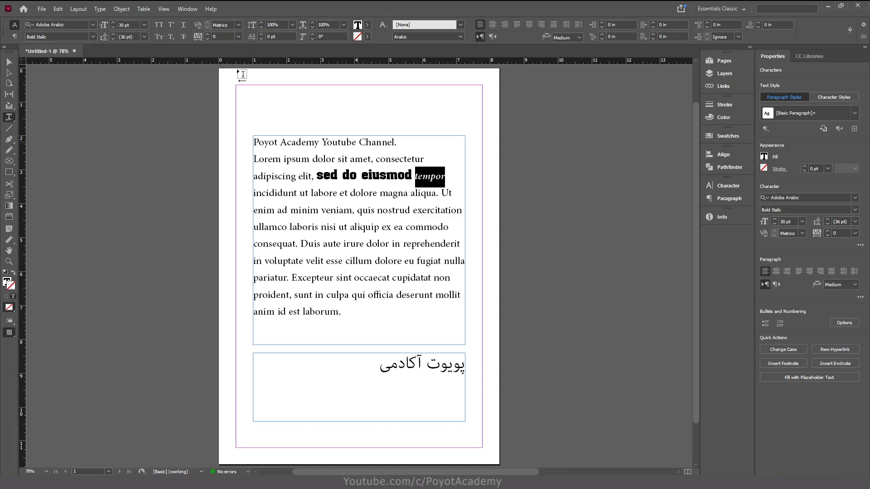
{"action": "left_click", "coordinate": [94, 35]}
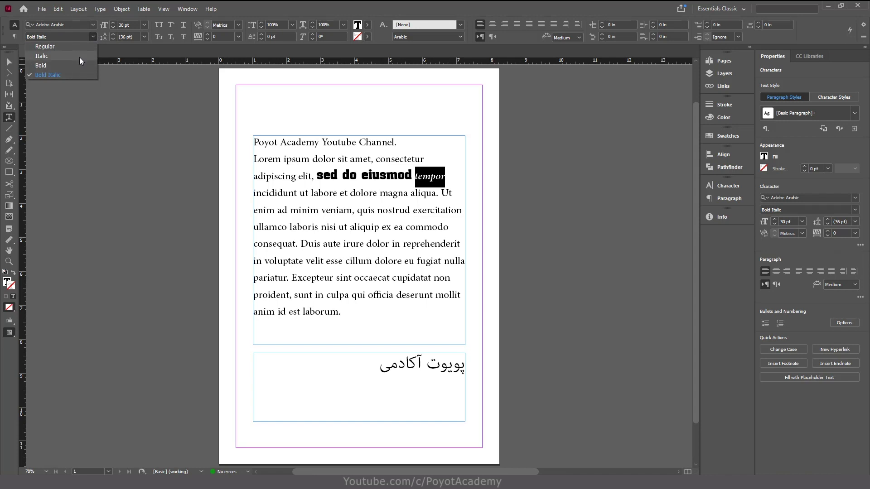
{"action": "left_click", "coordinate": [310, 159]}
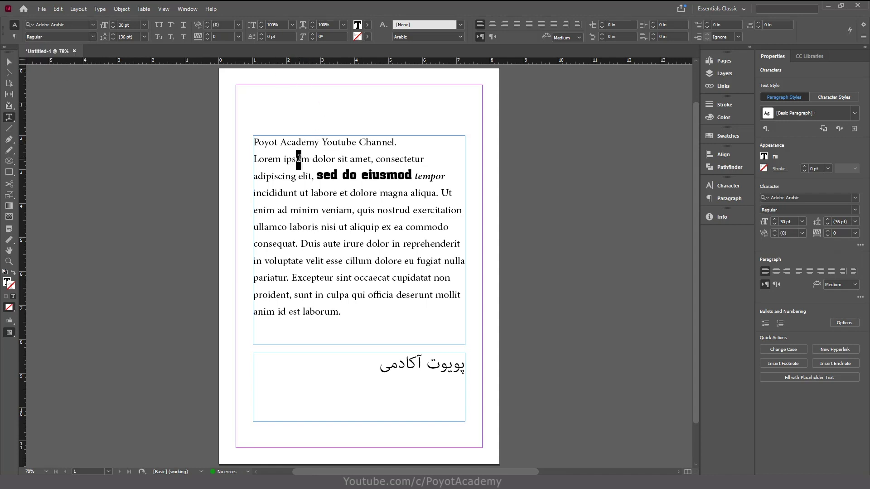
Set "Lorem ipsum" to Myriad Pro Bold by searching the fonts for "myria", and show the font styles available for it.
{"action": "left_click_drag", "start_coordinate": [311, 159], "coordinate": [254, 159]}
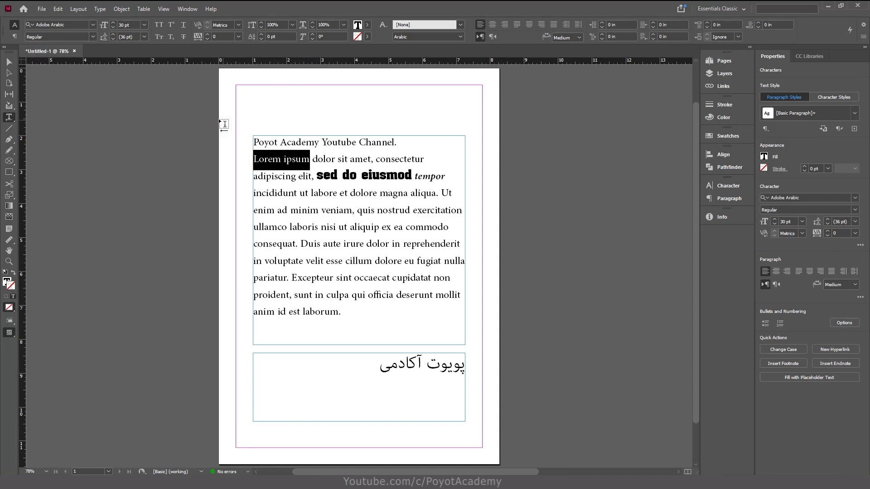
{"action": "left_click", "coordinate": [59, 25]}
{"action": "type", "text": "myria"}
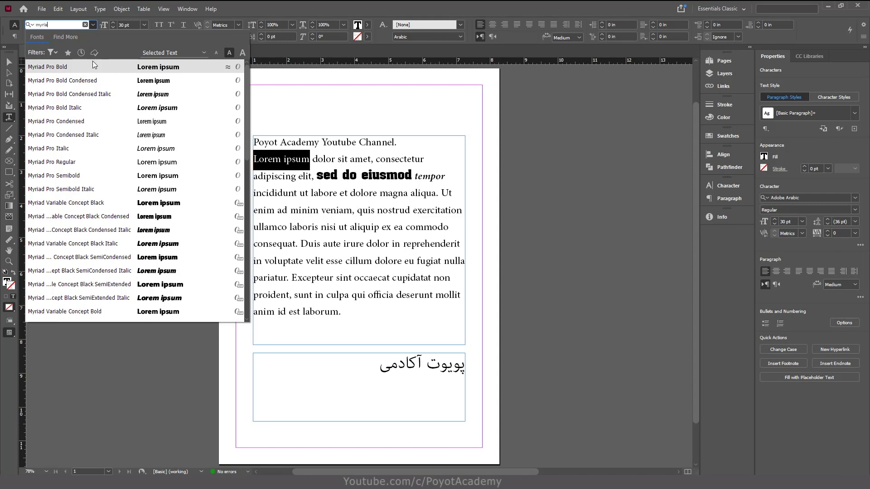
{"action": "left_click", "coordinate": [78, 67]}
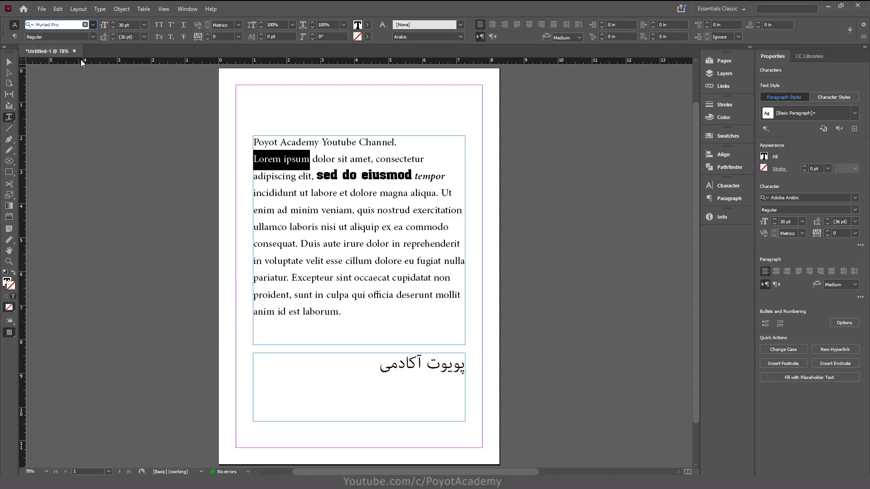
{"action": "left_click", "coordinate": [92, 36]}
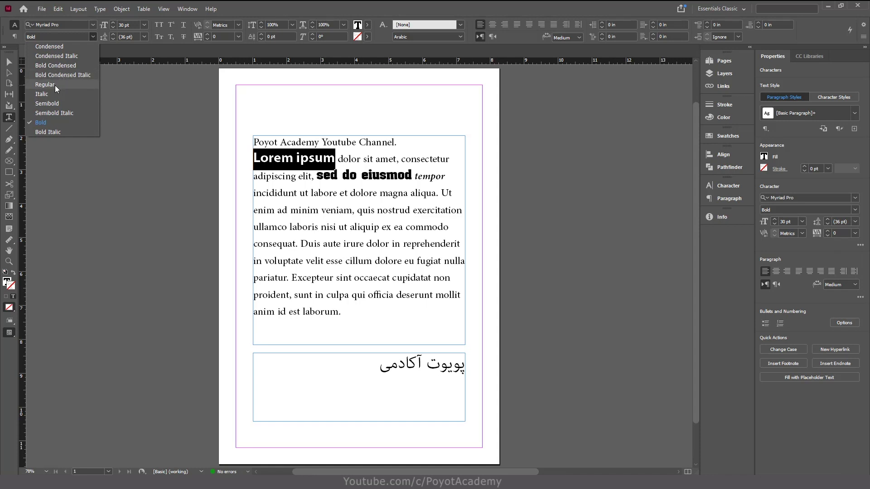
Try the Semibold style on "Lorem ipsum", then set it to Italic and deselect the words.
{"action": "left_click", "coordinate": [62, 103]}
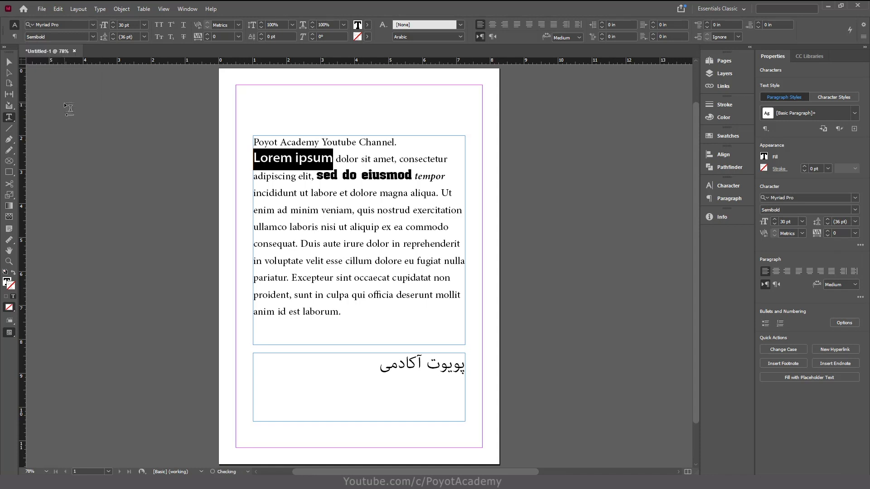
{"action": "left_click", "coordinate": [92, 36]}
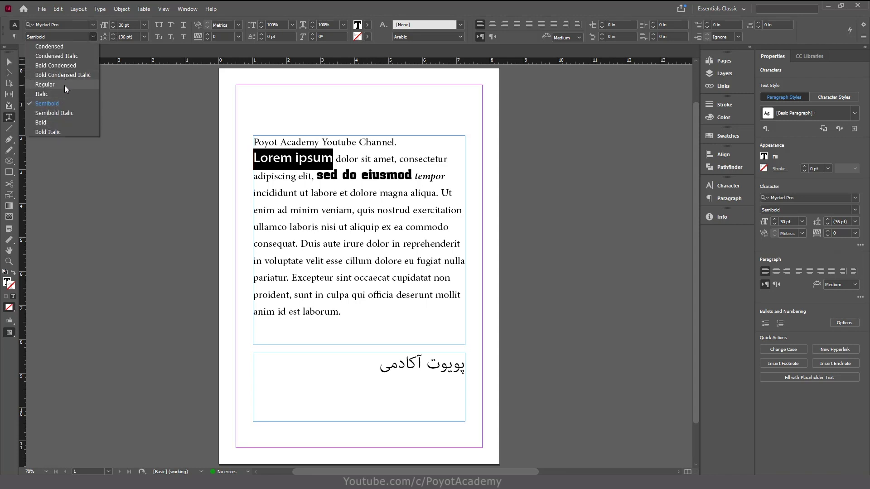
{"action": "left_click", "coordinate": [57, 94]}
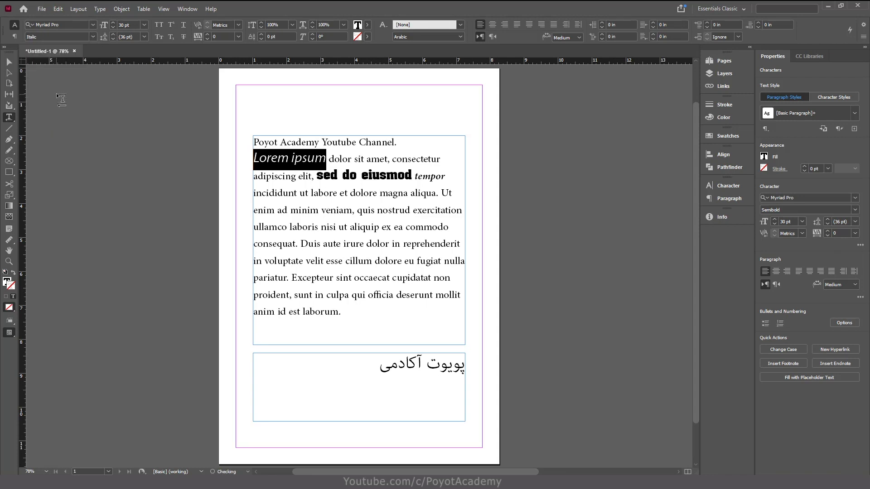
{"action": "left_click", "coordinate": [93, 36]}
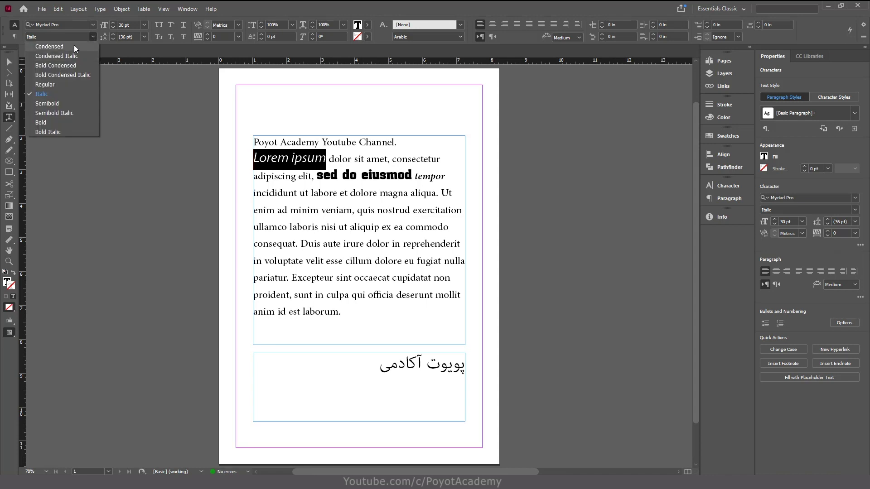
{"action": "left_click", "coordinate": [80, 94]}
{"action": "left_click", "coordinate": [308, 159]}
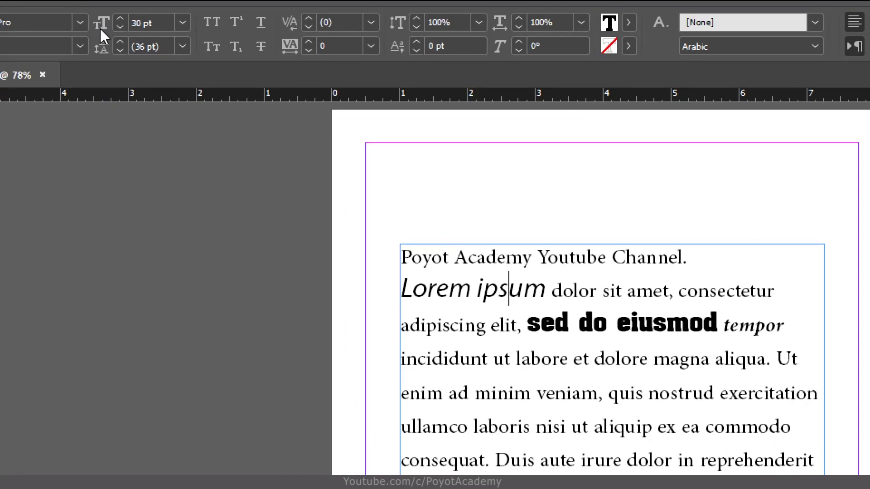
Try font sizes of 18 pt and 72 pt on the word "dolor" after "Lorem ipsum".
{"action": "left_click_drag", "start_coordinate": [553, 292], "coordinate": [585, 299]}
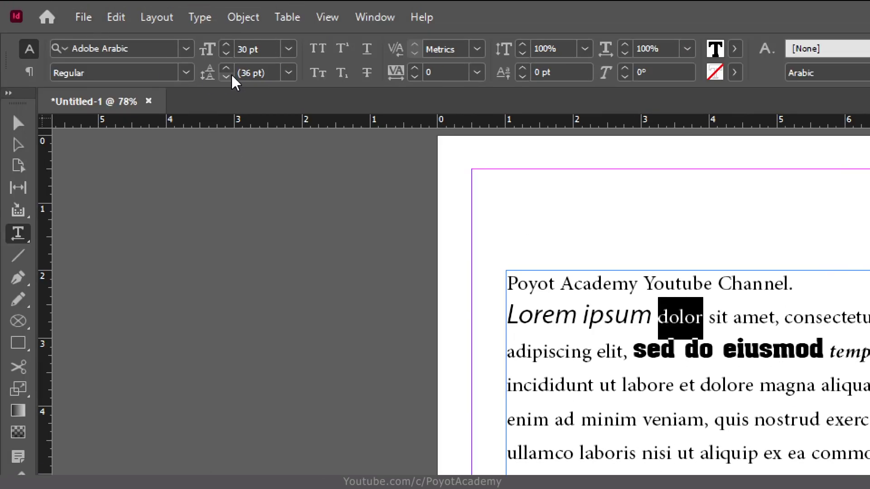
{"action": "left_click", "coordinate": [289, 50]}
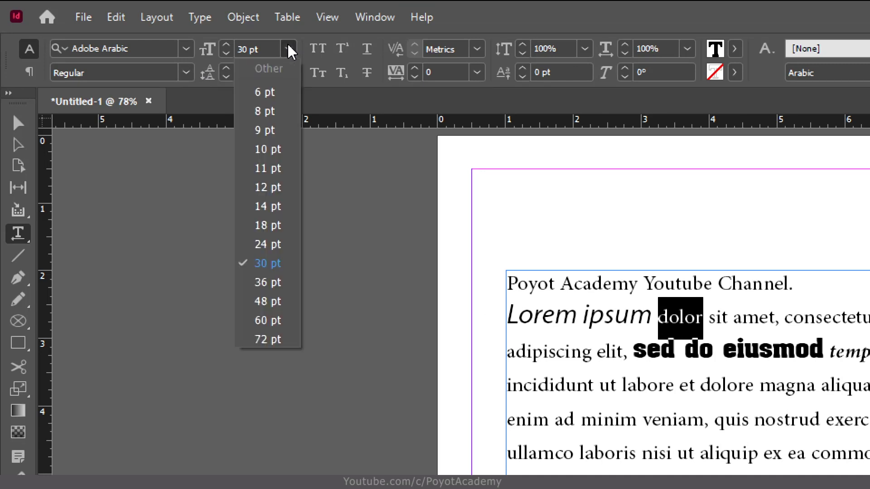
{"action": "left_click", "coordinate": [268, 225]}
{"action": "left_click", "coordinate": [289, 49]}
{"action": "left_click", "coordinate": [268, 340]}
Enter a custom font size of 100 pt for the word "dolor", then refine it to 100.5 pt.
{"action": "left_click", "coordinate": [246, 50]}
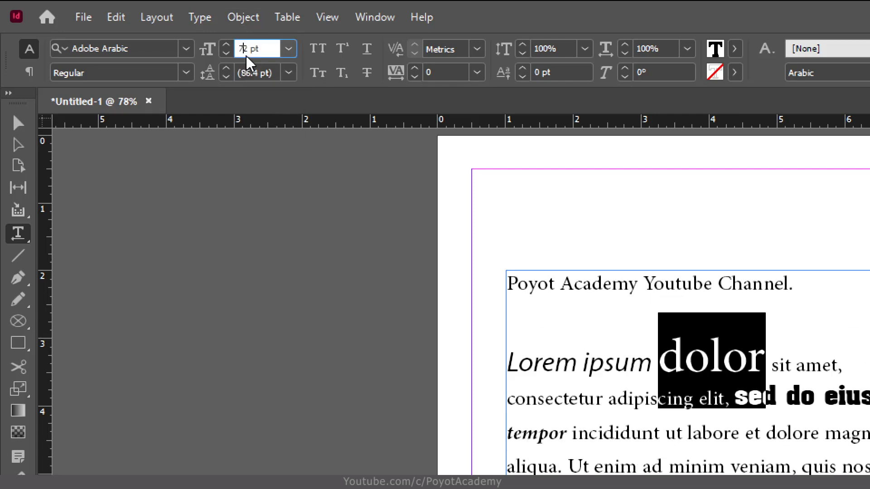
{"action": "double_click", "coordinate": [244, 49]}
{"action": "type", "text": "100"}
{"action": "key", "text": "Return"}
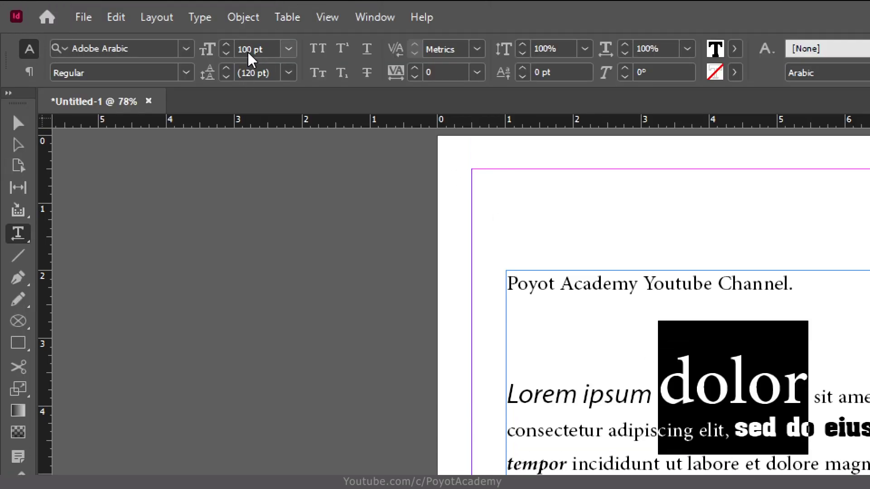
{"action": "left_click", "coordinate": [252, 51]}
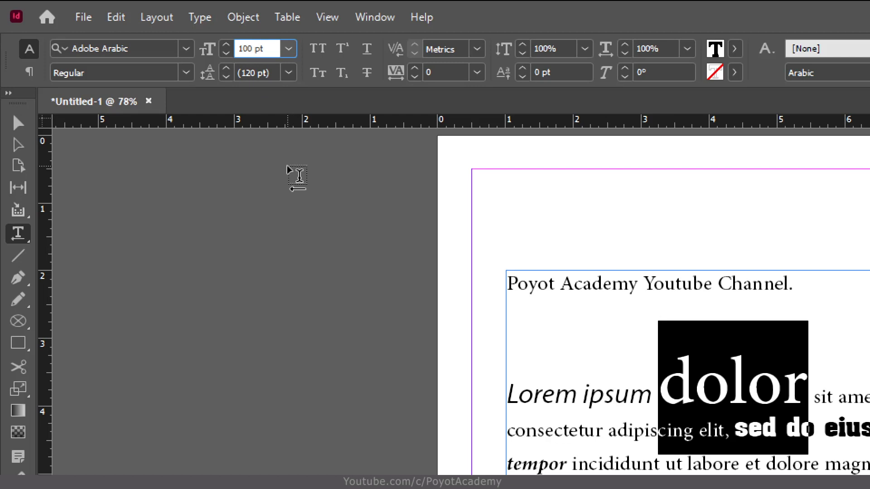
{"action": "type", "text": ".5"}
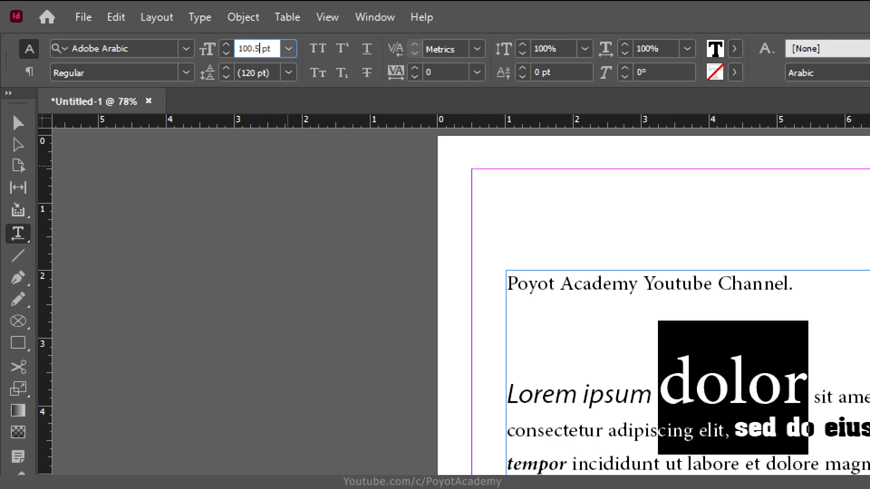
{"action": "key", "text": "Return"}
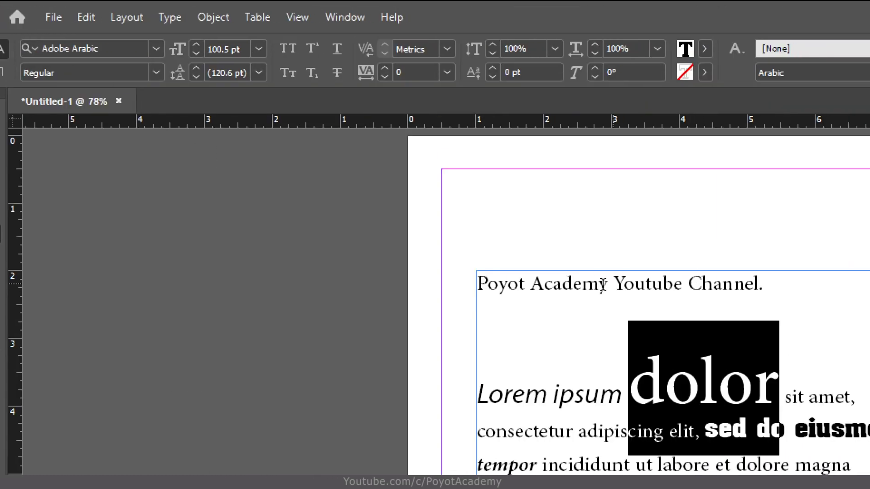
Try a 60 pt font size on the letter "m" in "Academy", then undo the change.
{"action": "left_click_drag", "start_coordinate": [588, 283], "coordinate": [605, 282]}
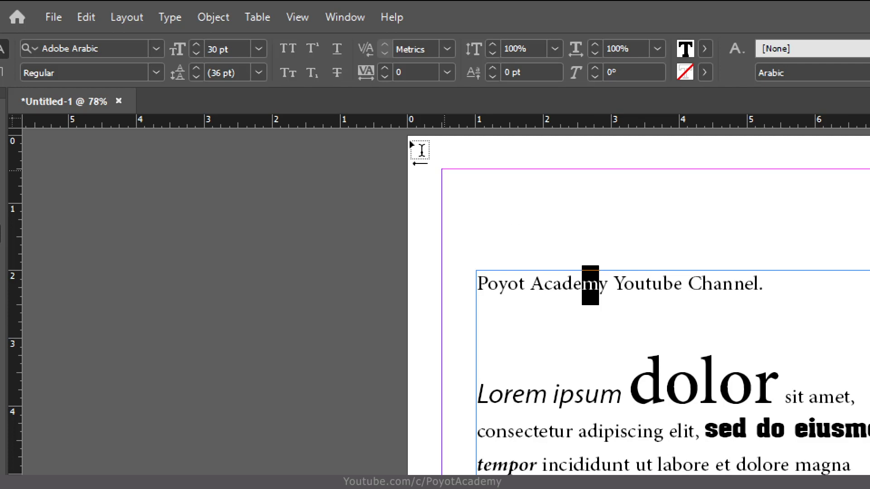
{"action": "left_click", "coordinate": [258, 48]}
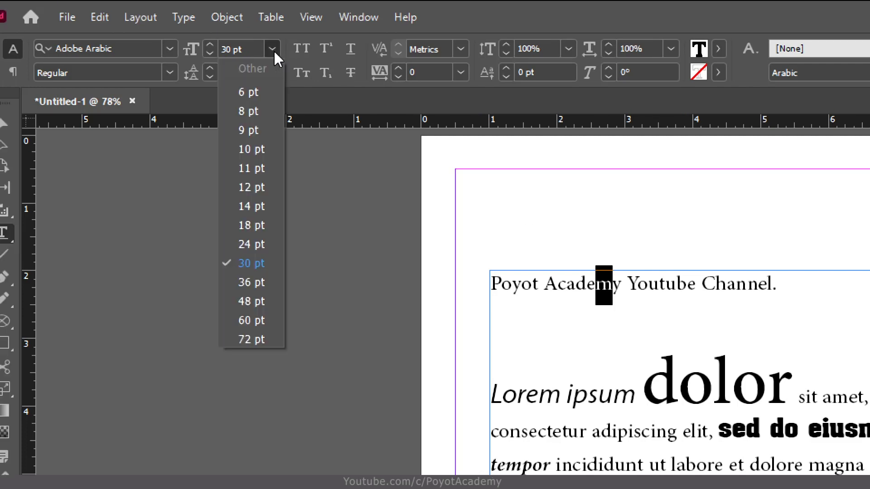
{"action": "left_click", "coordinate": [262, 321]}
{"action": "left_click", "coordinate": [692, 285]}
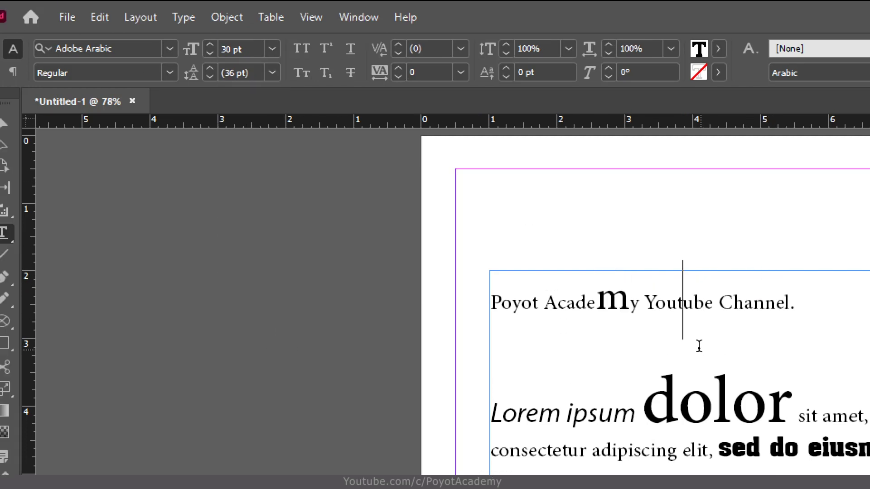
{"action": "key", "text": "ctrl+z"}
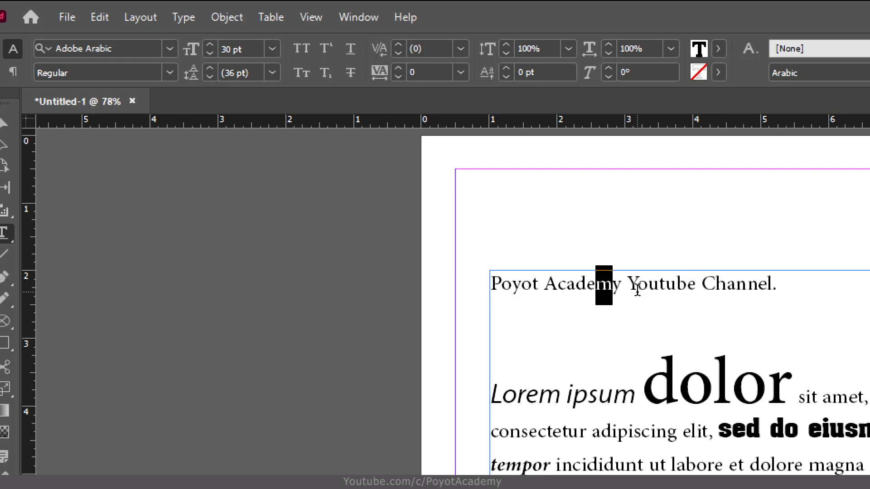
Show the leading values available at the cursor in "Lorem ipsum", then close them without choosing one.
{"action": "left_click", "coordinate": [622, 399]}
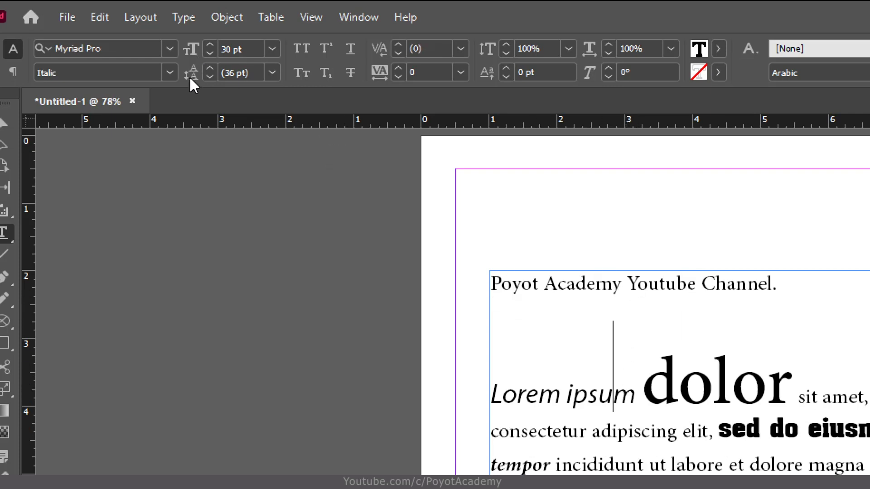
{"action": "left_click", "coordinate": [272, 73]}
{"action": "left_click", "coordinate": [272, 74]}
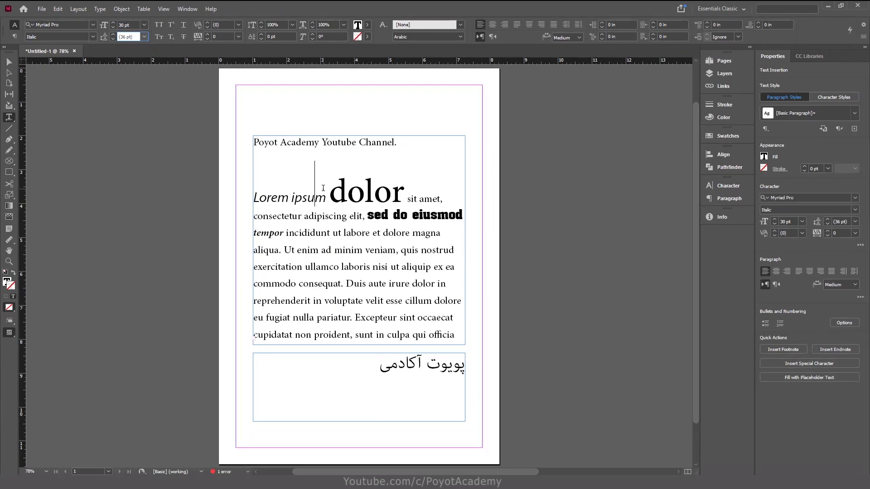
{"action": "left_click", "coordinate": [396, 278]}
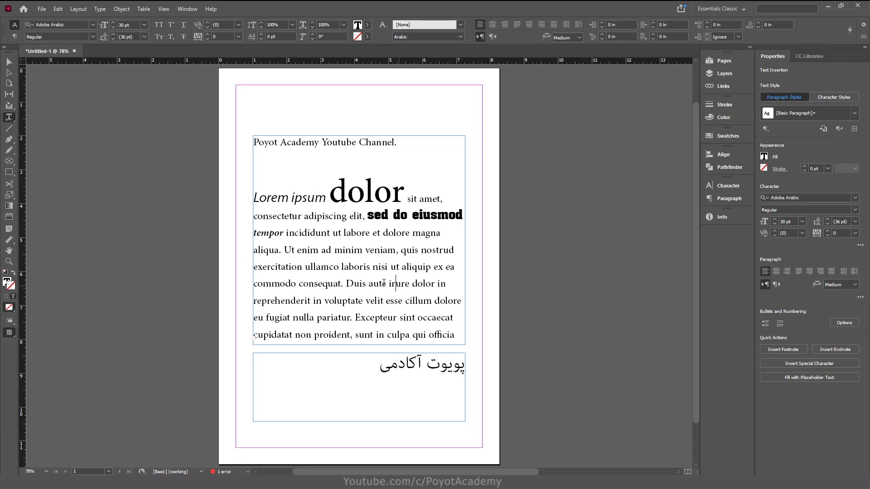
Try leading values of 30 pt and 72 pt on the sentence from "Ut enim ad minim" to "commodo consequat.".
{"action": "left_click_drag", "start_coordinate": [345, 284], "coordinate": [286, 250]}
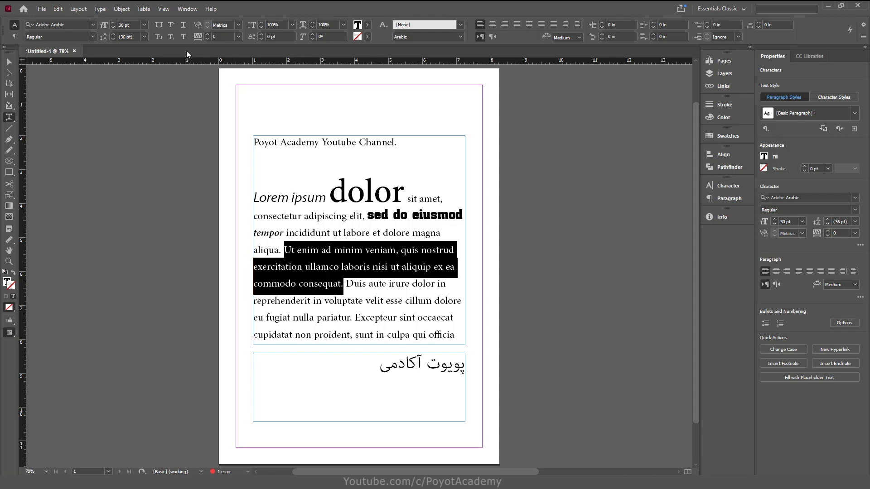
{"action": "left_click", "coordinate": [143, 36]}
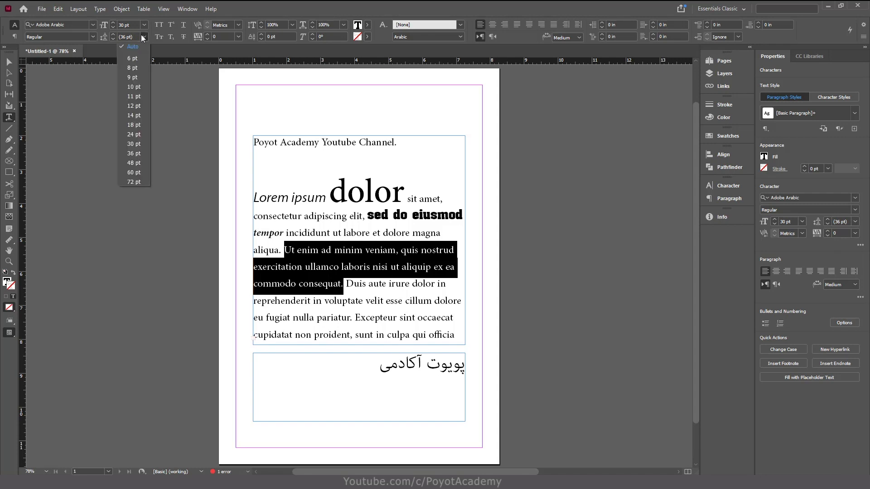
{"action": "left_click", "coordinate": [139, 143]}
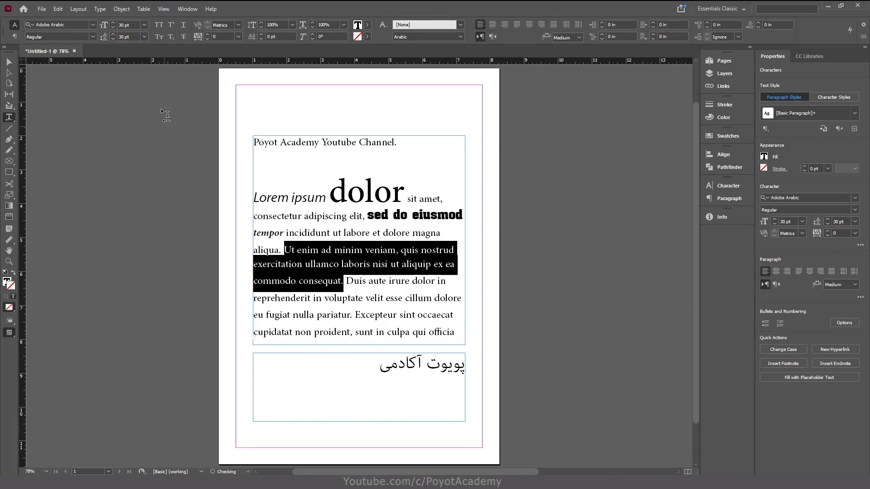
{"action": "left_click", "coordinate": [144, 37]}
{"action": "left_click", "coordinate": [143, 180]}
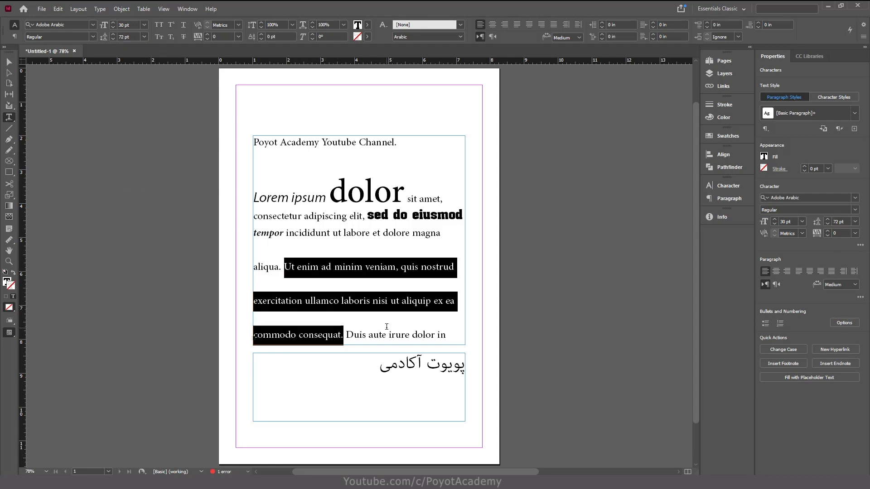
Return the leading of the "Ut enim ad minim" sentence to Auto and deselect the text.
{"action": "left_click", "coordinate": [144, 37]}
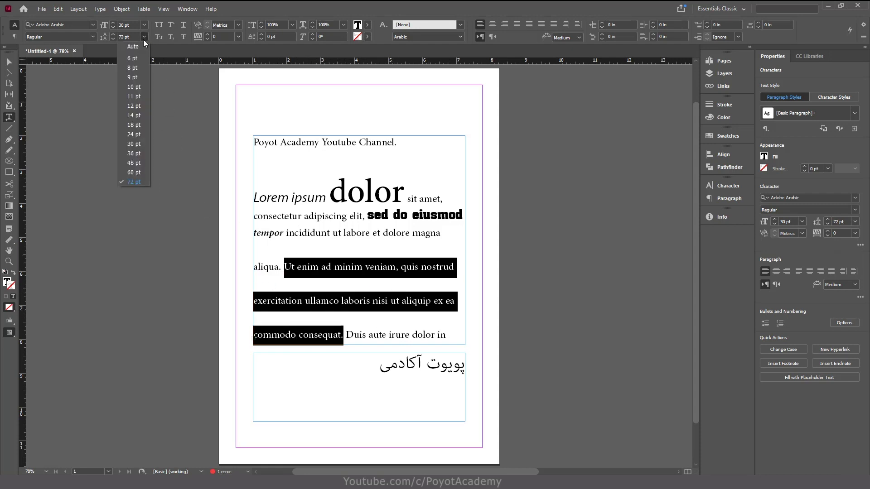
{"action": "left_click", "coordinate": [121, 36]}
{"action": "double_click", "coordinate": [121, 36]}
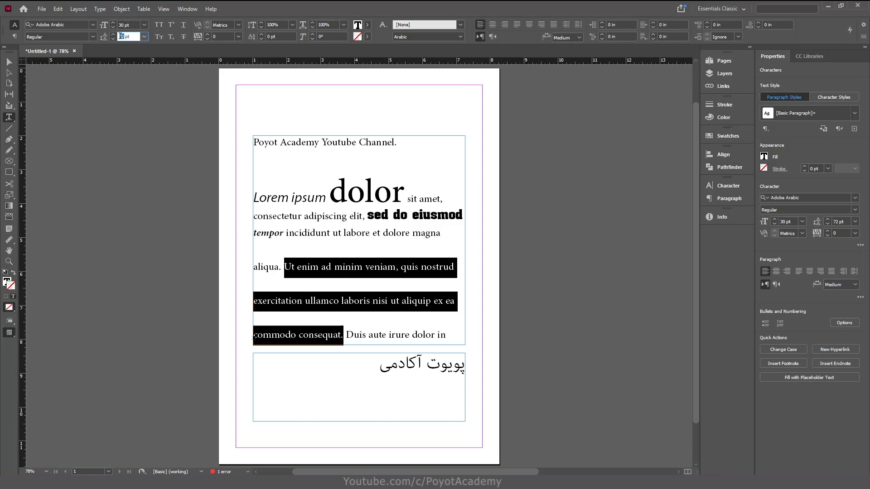
{"action": "left_click", "coordinate": [145, 36]}
{"action": "left_click", "coordinate": [134, 46]}
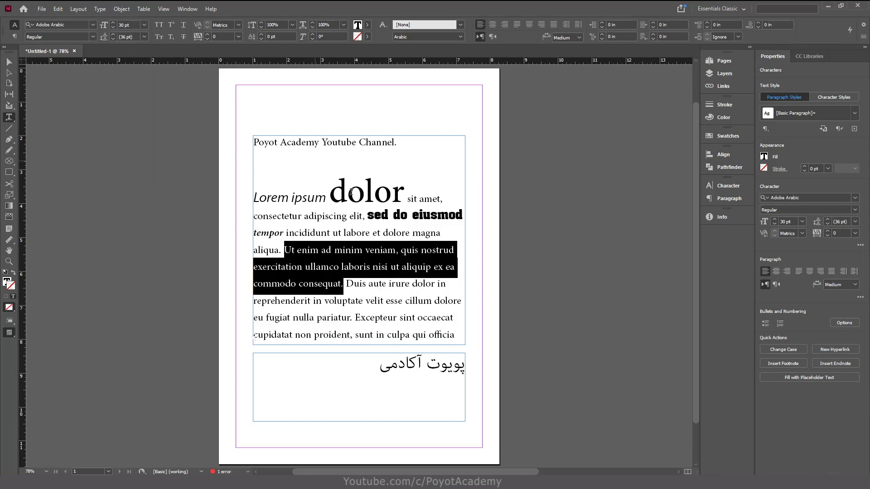
{"action": "left_click", "coordinate": [283, 262]}
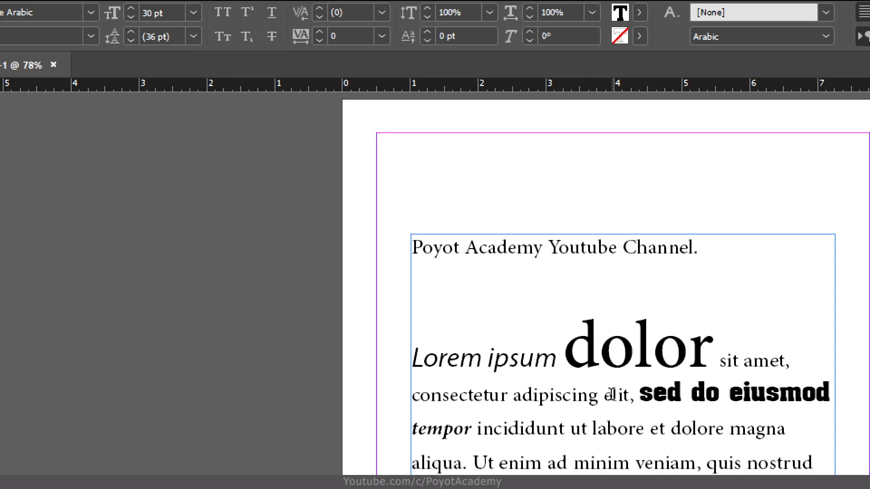
Select the words "Ut enim ad minim" and try All Caps on them, leaving it switched off.
{"action": "scroll", "coordinate": [613, 394], "scroll_direction": "down", "scroll_amount": 3}
{"action": "left_click", "coordinate": [473, 367]}
{"action": "left_click_drag", "start_coordinate": [474, 367], "coordinate": [634, 373]}
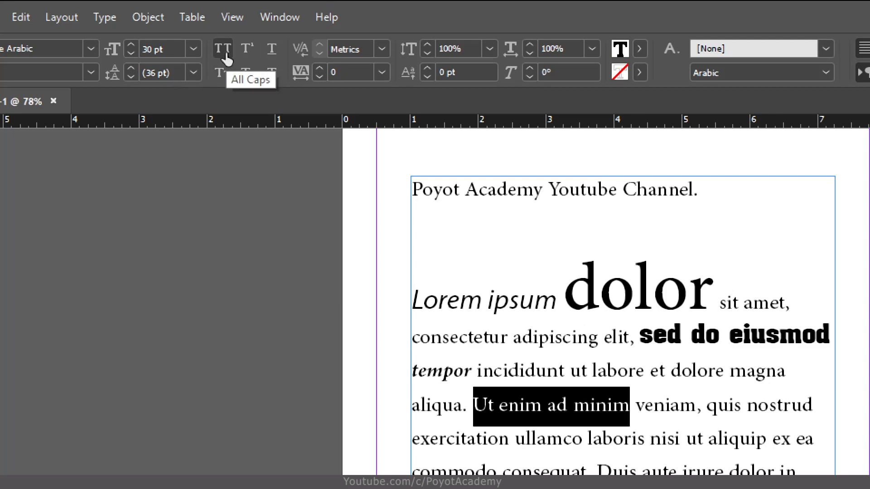
{"action": "left_click", "coordinate": [226, 54]}
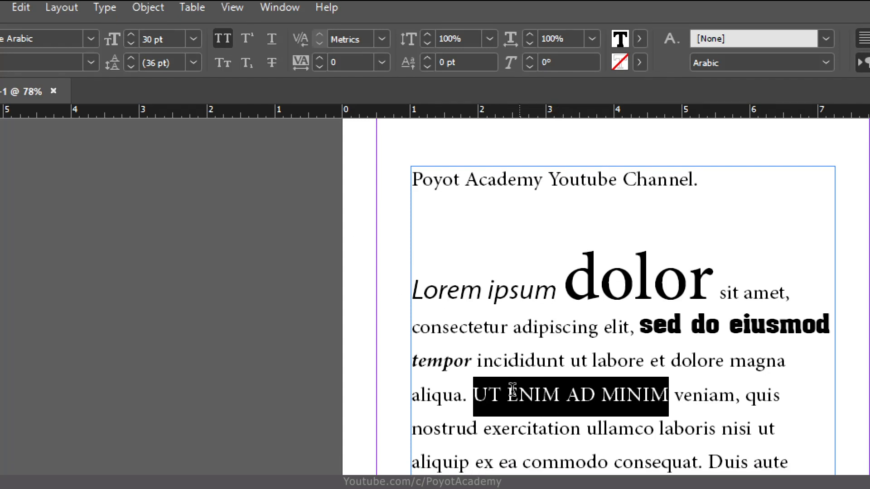
{"action": "left_click", "coordinate": [223, 39]}
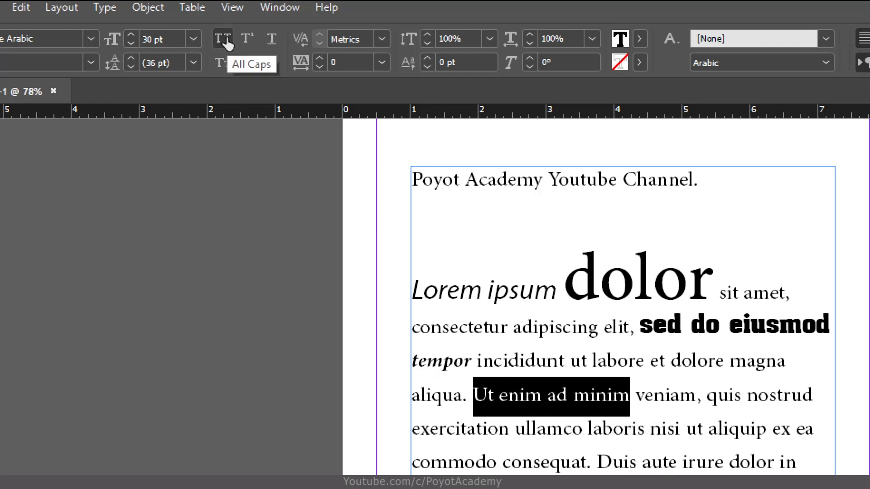
{"action": "left_click", "coordinate": [227, 40]}
{"action": "left_click", "coordinate": [227, 41]}
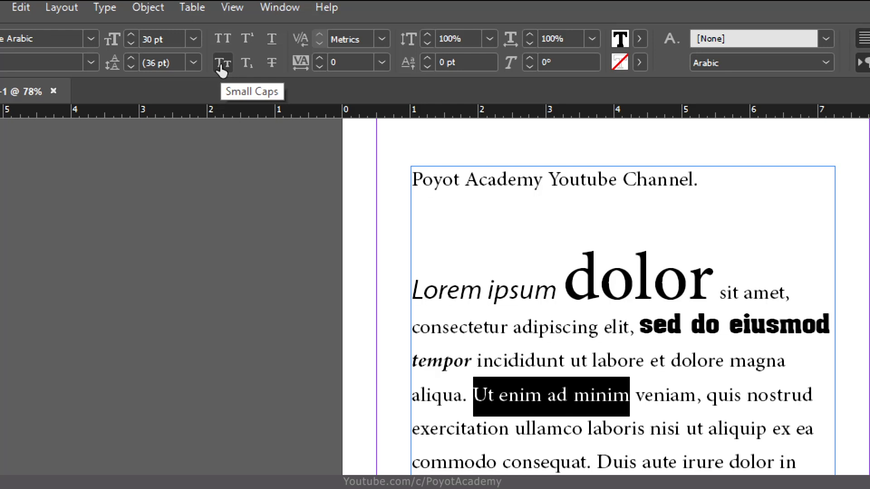
Try Small Caps on "Ut enim ad minim" by toggling it repeatedly, leaving it switched off.
{"action": "left_click", "coordinate": [221, 66]}
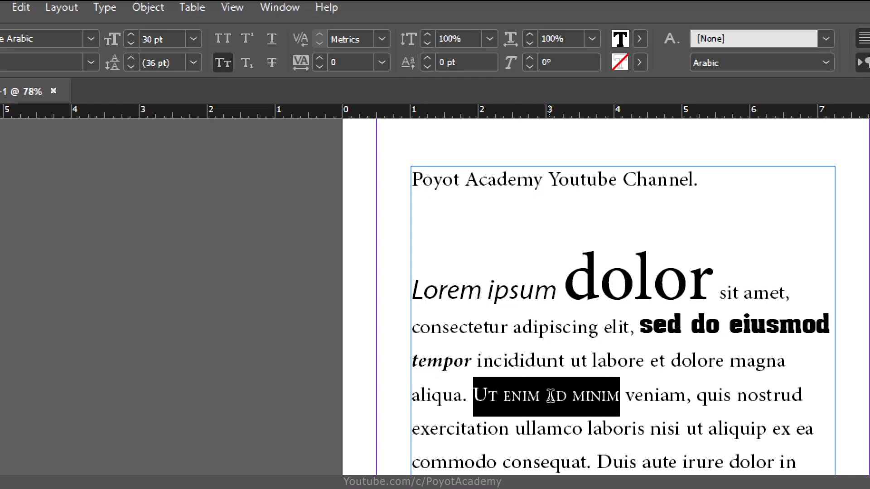
{"action": "left_click", "coordinate": [221, 66]}
{"action": "left_click", "coordinate": [221, 65]}
{"action": "left_click", "coordinate": [221, 65]}
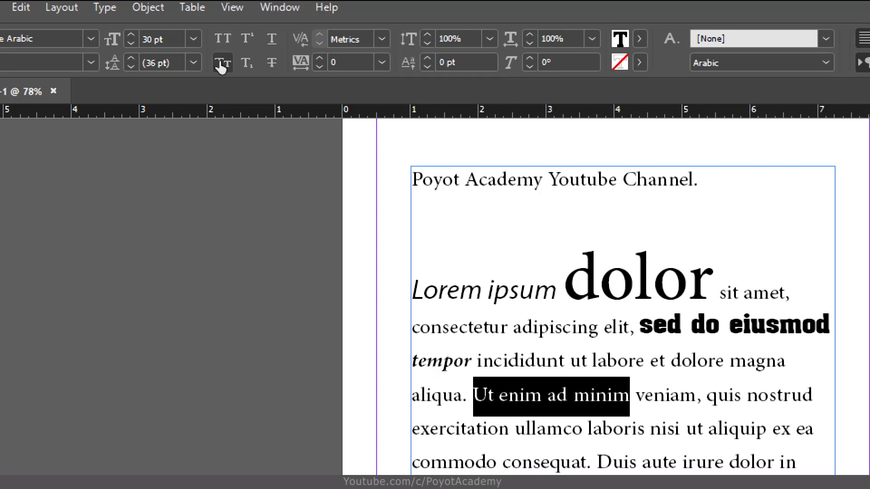
{"action": "left_click", "coordinate": [221, 66]}
{"action": "left_click", "coordinate": [220, 66]}
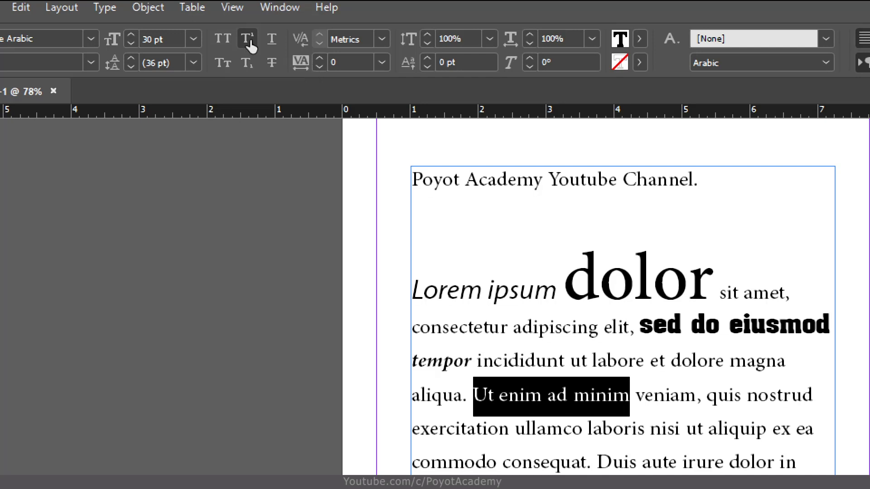
Apply Superscript to the words "Ut enim ad minim".
{"action": "left_click", "coordinate": [250, 42]}
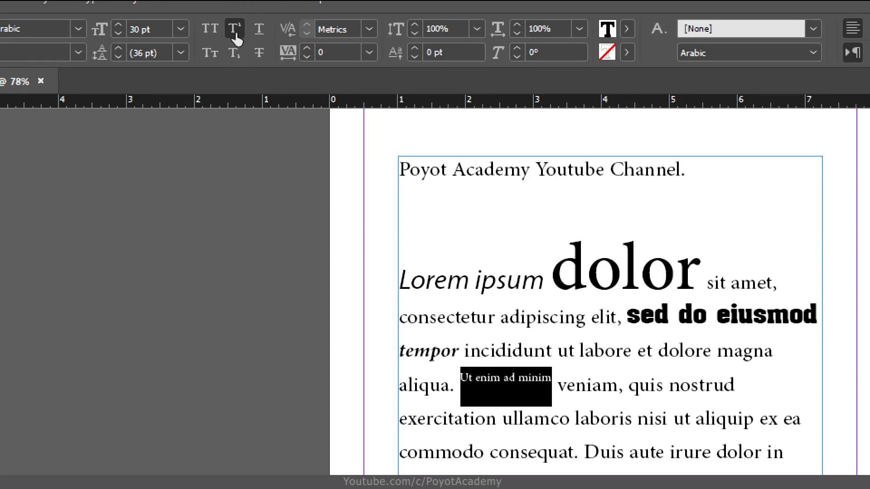
Try Subscript and Underline in place of Superscript on the words "Ut enim ad minim", leaving all of them switched off.
{"action": "left_click", "coordinate": [236, 38]}
{"action": "left_click", "coordinate": [235, 53]}
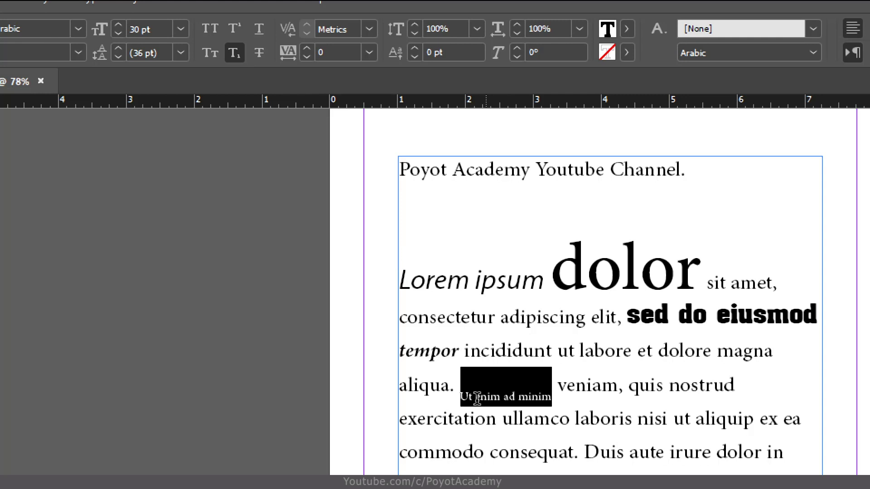
{"action": "left_click", "coordinate": [233, 73]}
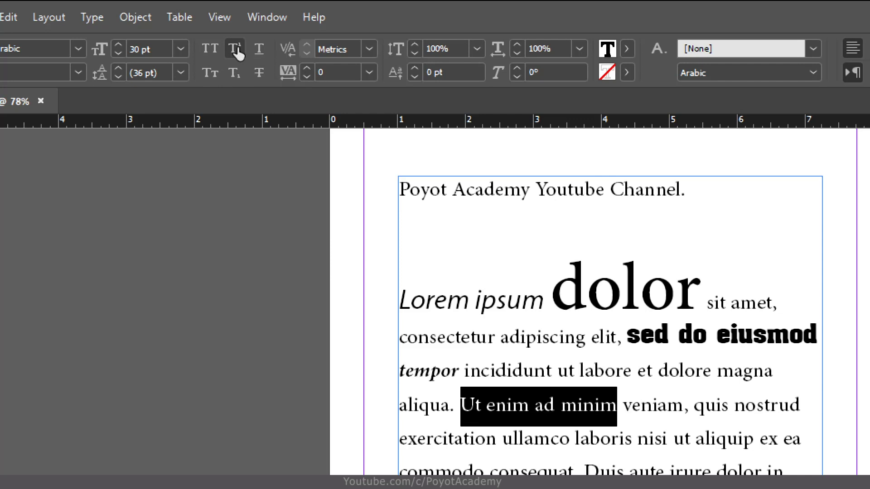
{"action": "left_click", "coordinate": [236, 52]}
{"action": "left_click", "coordinate": [236, 52]}
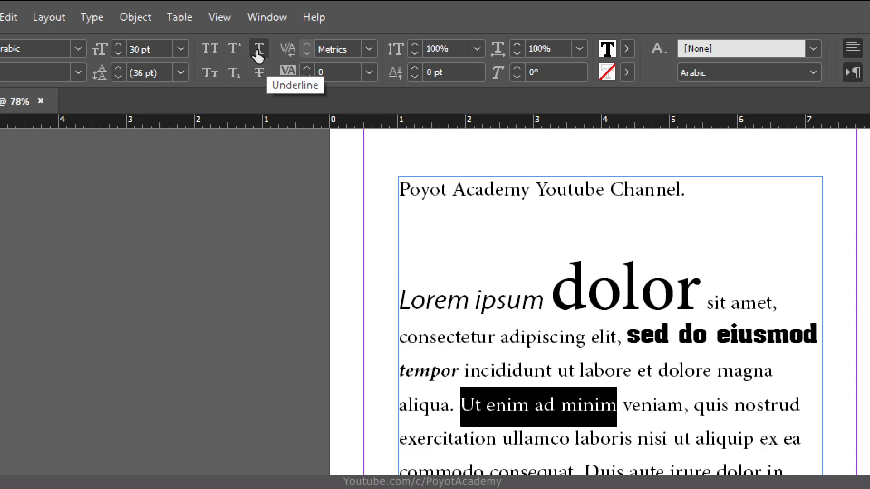
{"action": "left_click", "coordinate": [257, 52]}
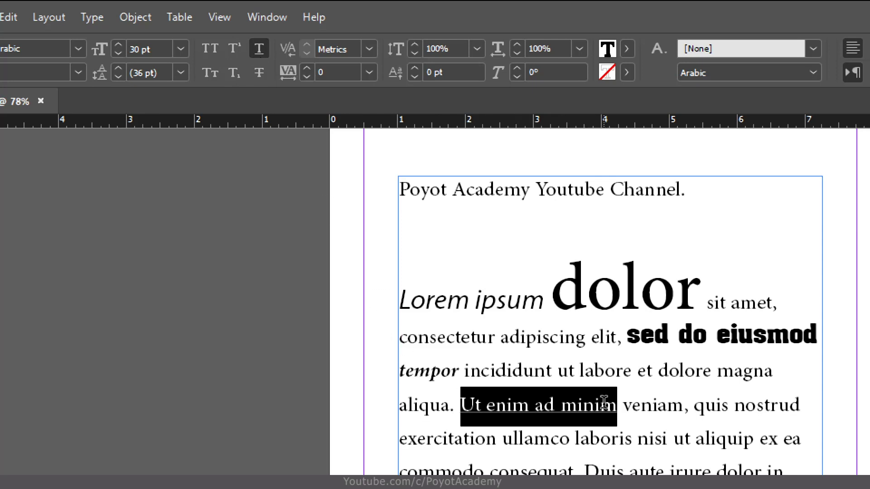
{"action": "left_click", "coordinate": [263, 53]}
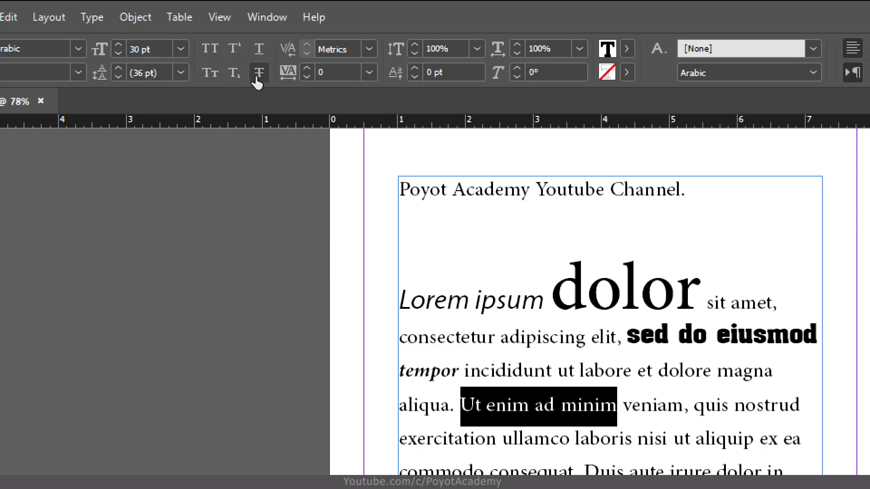
Apply Strikethrough to "Ut enim ad minim" and open its Strikethrough Options, placed clear of the selected words.
{"action": "left_click", "coordinate": [258, 73]}
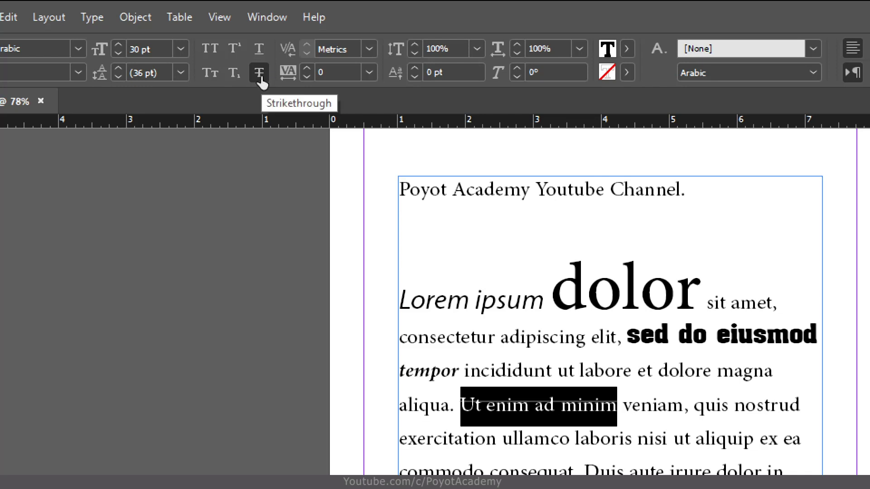
{"action": "left_click", "coordinate": [259, 73], "text": "alt"}
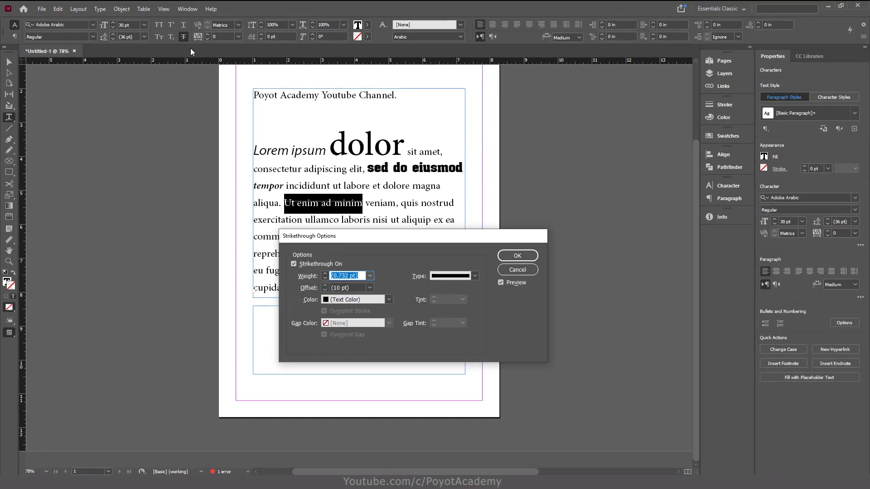
{"action": "left_click", "coordinate": [519, 272]}
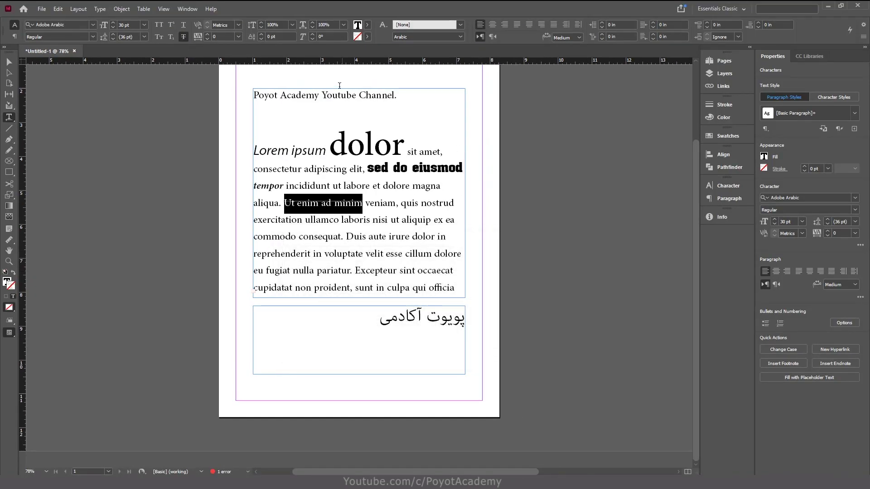
{"action": "left_click", "coordinate": [185, 38], "text": "alt"}
{"action": "left_click_drag", "start_coordinate": [411, 241], "coordinate": [522, 231]}
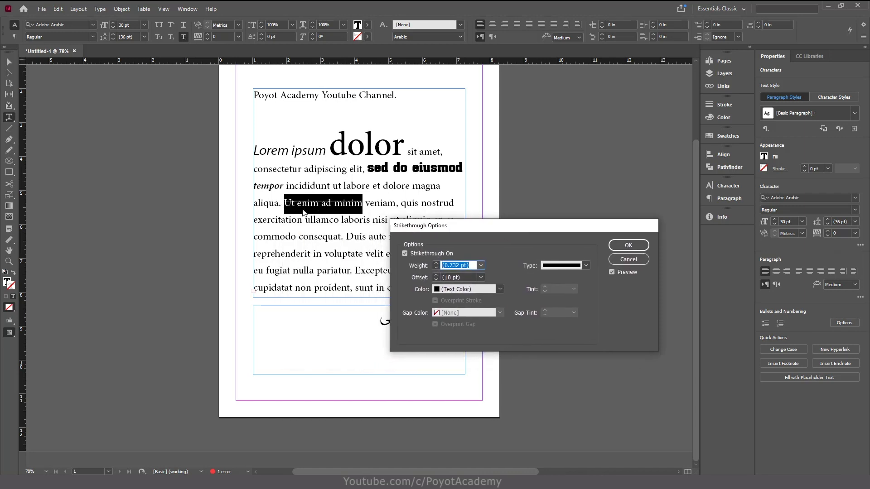
{"action": "left_click_drag", "start_coordinate": [502, 228], "coordinate": [508, 206]}
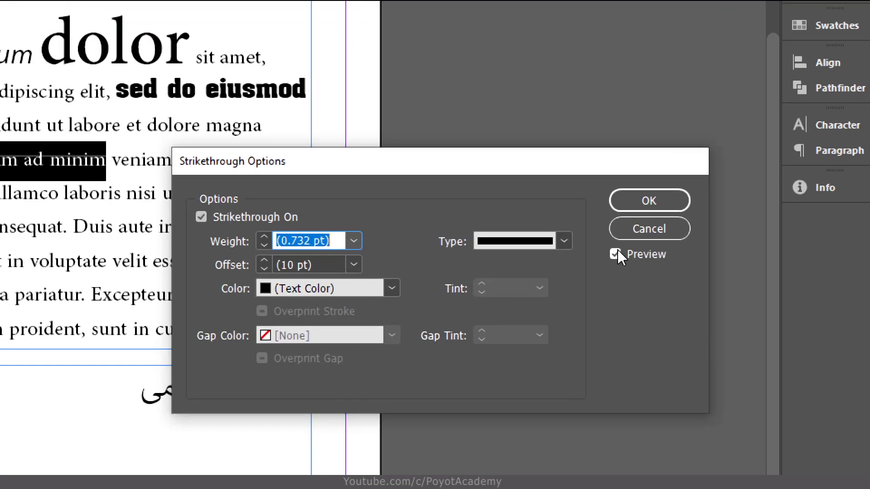
Try toggling Preview and Strikethrough On in the Strikethrough Options, leaving both enabled.
{"action": "left_click", "coordinate": [615, 255]}
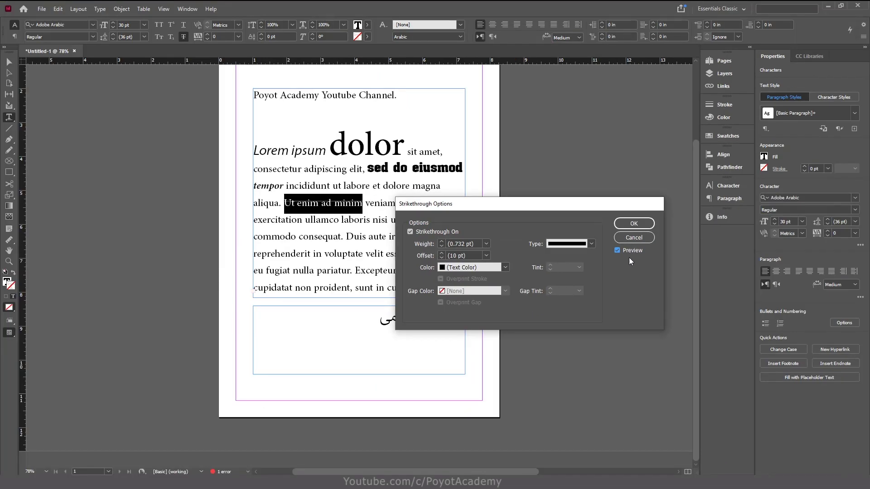
{"action": "left_click", "coordinate": [411, 232]}
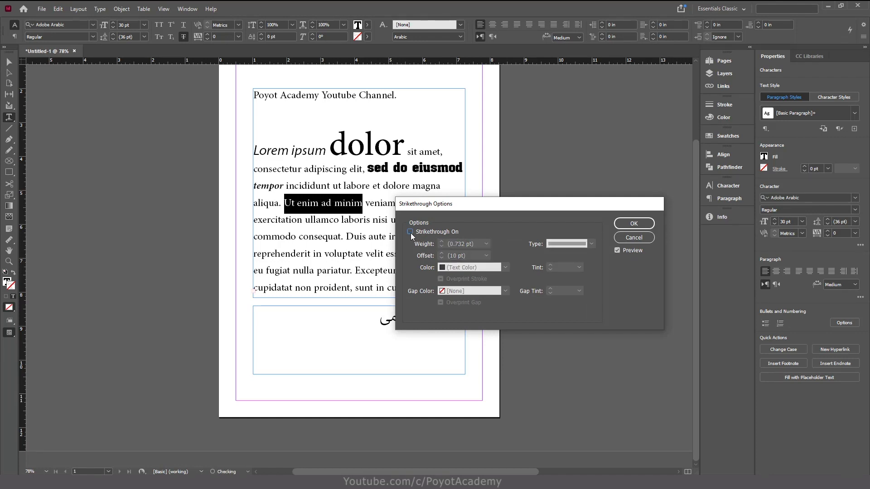
{"action": "left_click", "coordinate": [410, 232]}
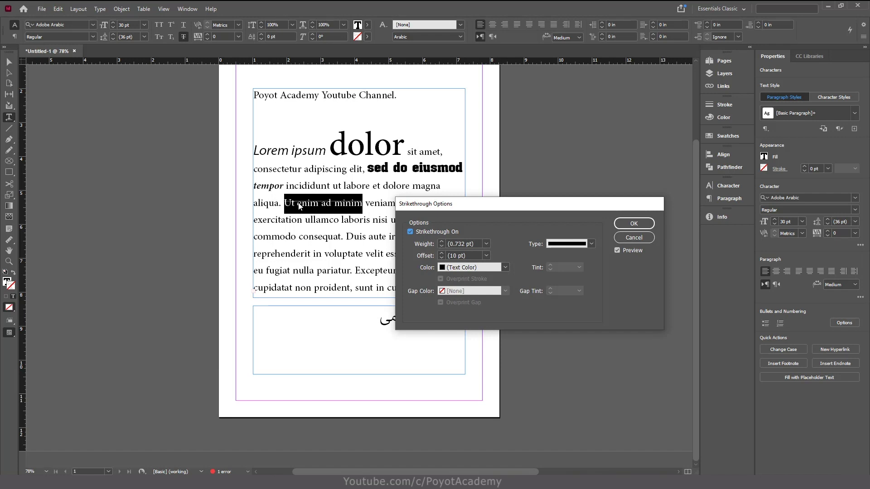
Set the weight of the strikethrough line on "Ut enim ad minim" to 4 pt.
{"action": "left_click", "coordinate": [441, 242]}
{"action": "left_click", "coordinate": [441, 242]}
{"action": "left_click", "coordinate": [441, 242]}
{"action": "left_click", "coordinate": [441, 242]}
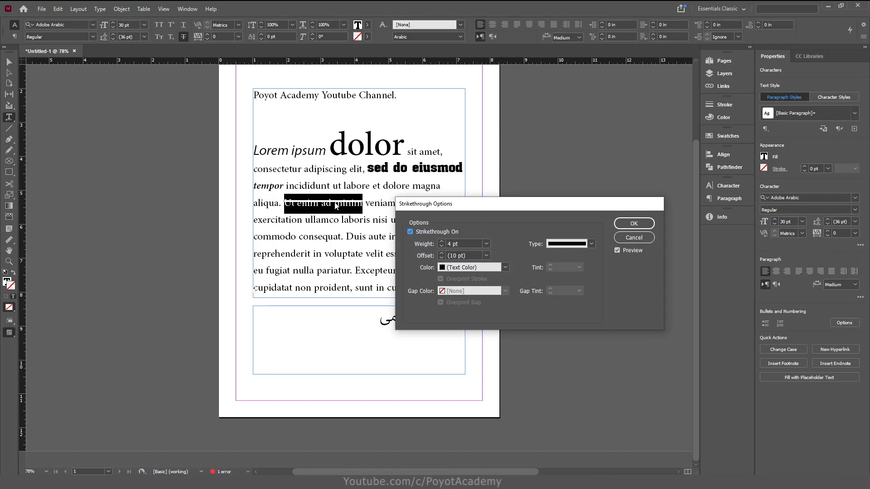
Try raising the strikethrough line above "Ut enim ad minim", and set its offset to 4 pt.
{"action": "left_click", "coordinate": [443, 253]}
{"action": "left_click", "coordinate": [443, 253]}
{"action": "left_click", "coordinate": [442, 253]}
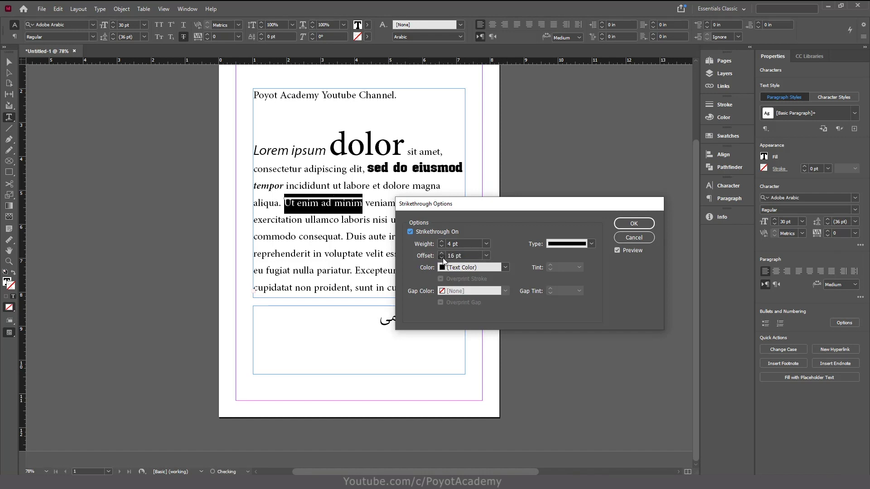
{"action": "left_click", "coordinate": [442, 257]}
{"action": "left_click", "coordinate": [443, 257]}
{"action": "left_click", "coordinate": [442, 258]}
{"action": "left_click", "coordinate": [442, 257]}
{"action": "left_click", "coordinate": [442, 257]}
{"action": "left_click", "coordinate": [443, 257]}
{"action": "left_click", "coordinate": [443, 257]}
{"action": "left_click", "coordinate": [443, 257]}
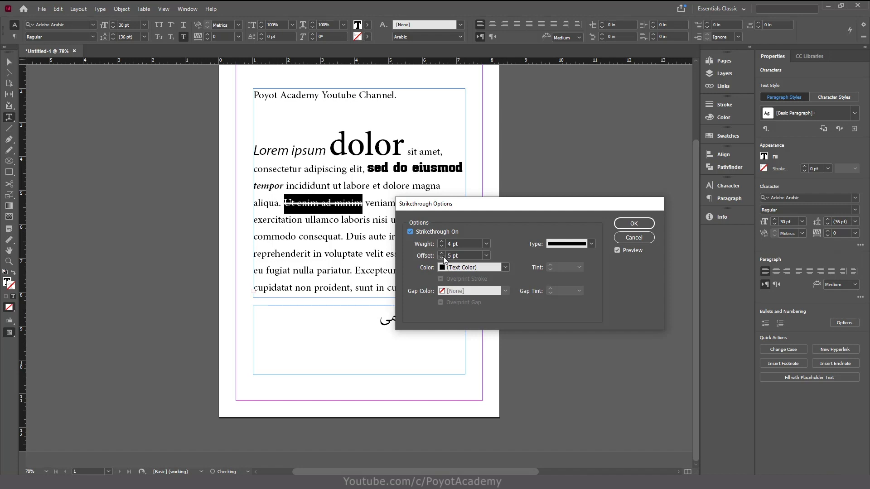
{"action": "left_click", "coordinate": [443, 257]}
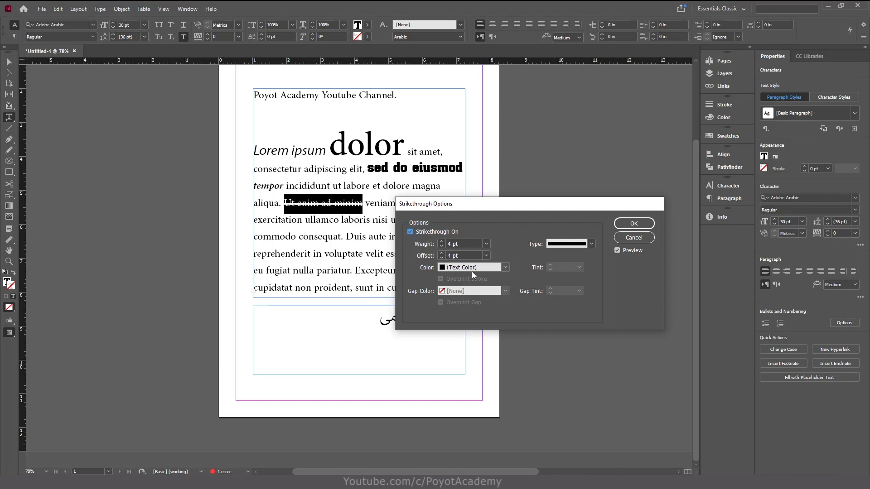
Set the strikethrough color to the red swatch C=15 M=100 Y=100 K=0 and the line type to Dotted.
{"action": "left_click", "coordinate": [505, 268]}
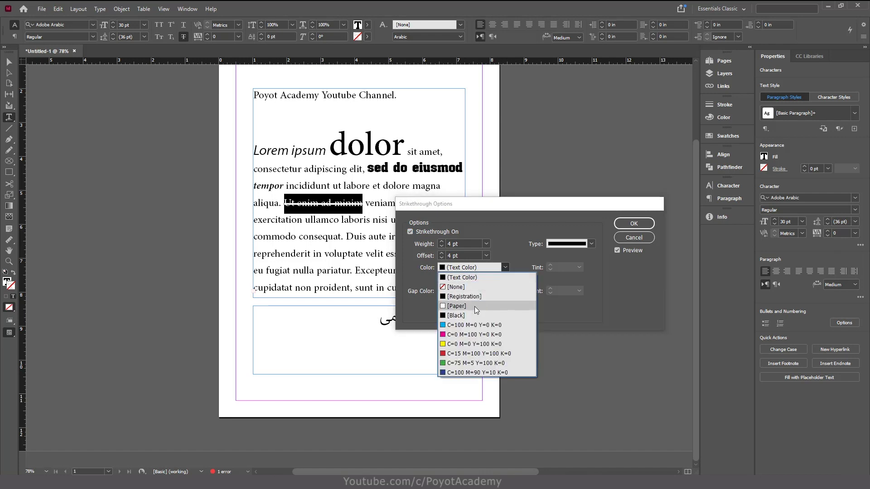
{"action": "key", "text": "Escape"}
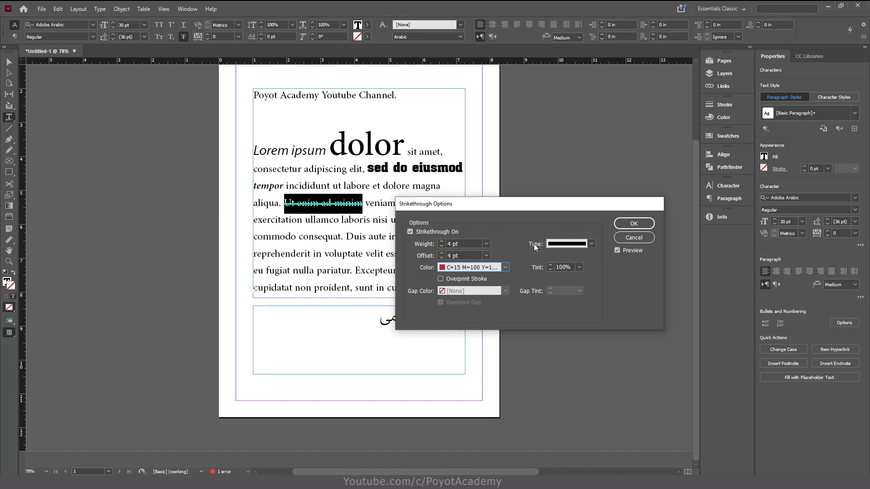
{"action": "left_click", "coordinate": [575, 246]}
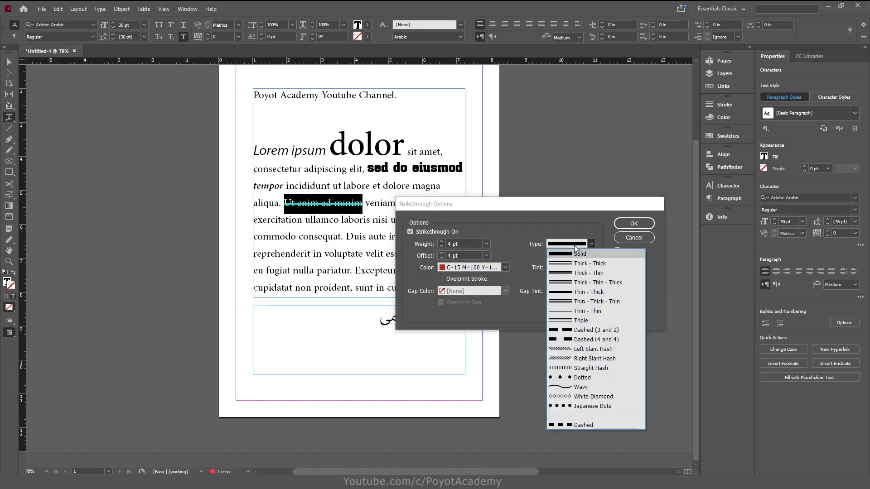
{"action": "left_click", "coordinate": [573, 379]}
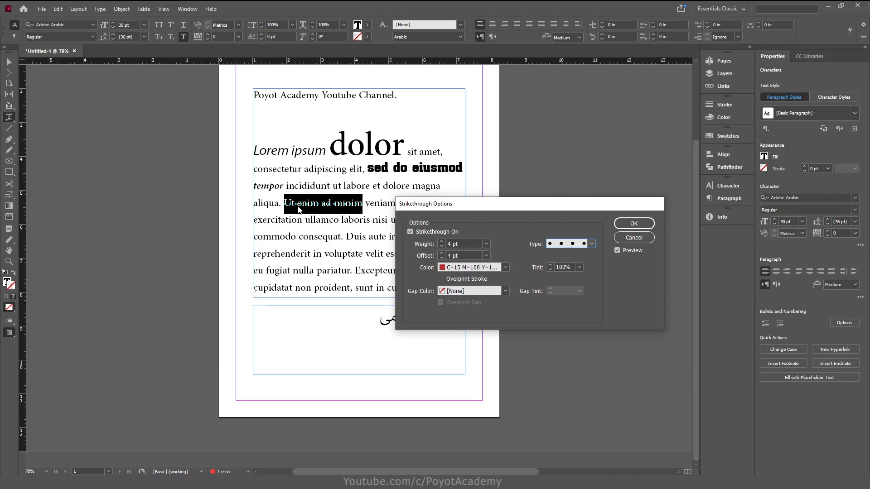
Set the strikethrough gap color to C=100 M=0 Y=0 K=0, tint to 40% and gap tint to 30%, apply the options and deselect the text.
{"action": "left_click", "coordinate": [456, 292]}
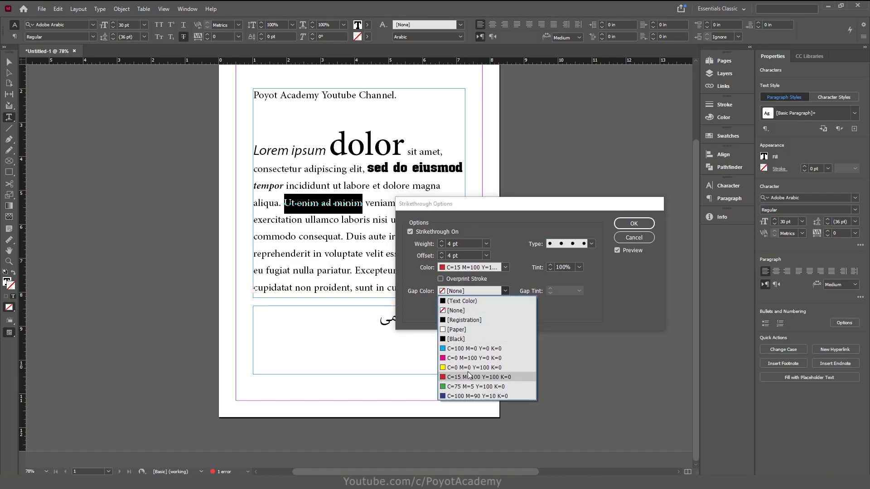
{"action": "left_click", "coordinate": [458, 348]}
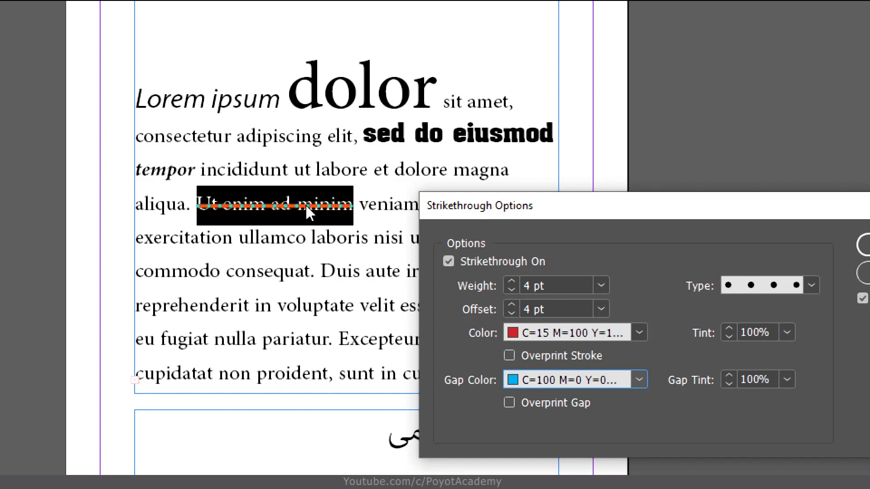
{"action": "left_click", "coordinate": [787, 333]}
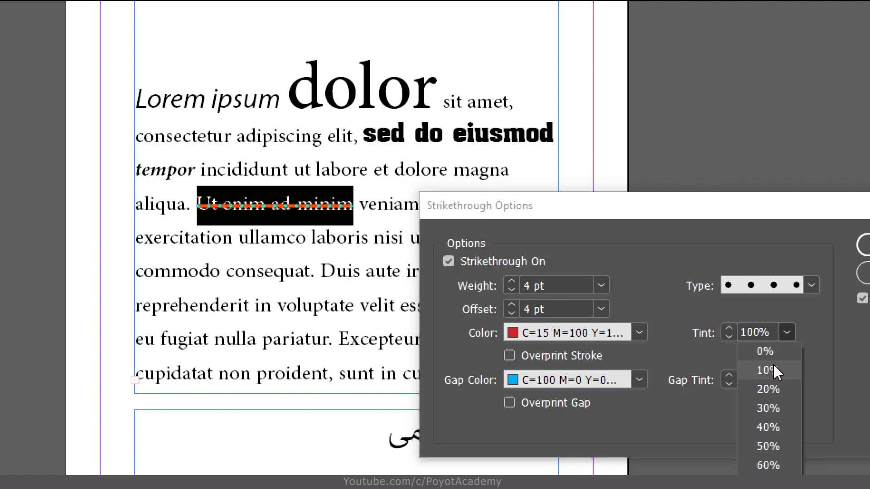
{"action": "left_click", "coordinate": [769, 426]}
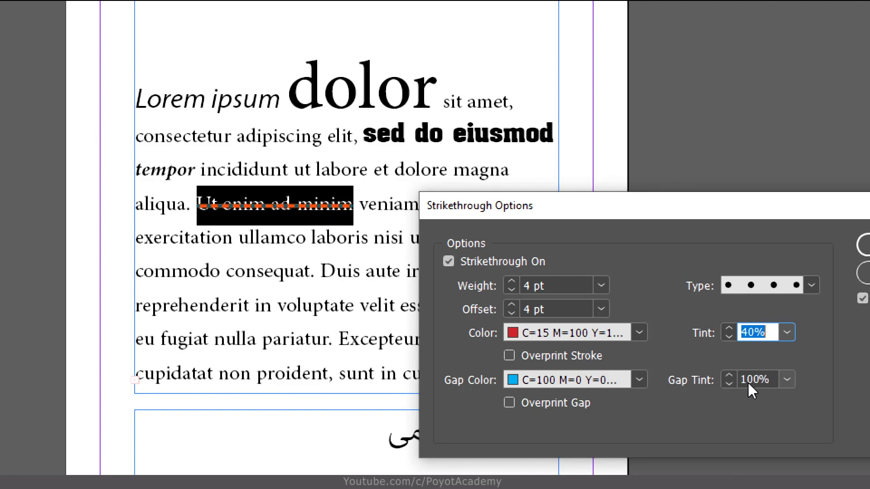
{"action": "left_click", "coordinate": [784, 379]}
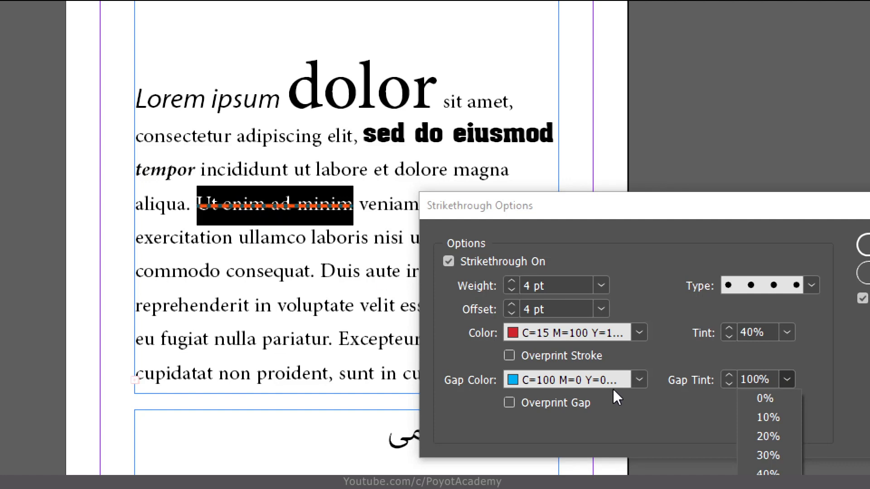
{"action": "left_click", "coordinate": [769, 455]}
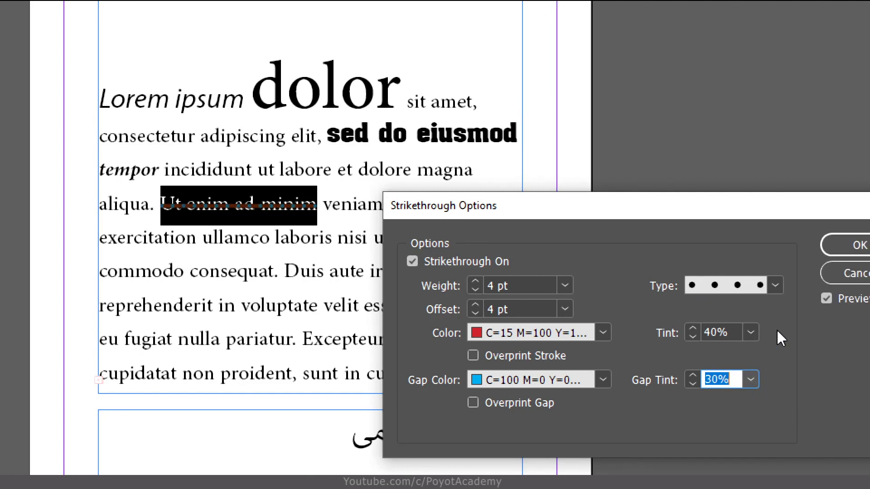
{"action": "left_click", "coordinate": [826, 246]}
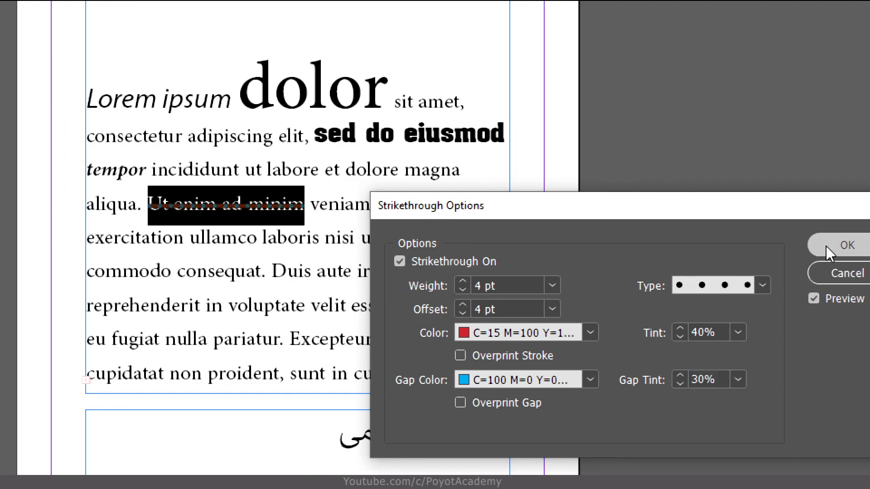
{"action": "left_click", "coordinate": [312, 206]}
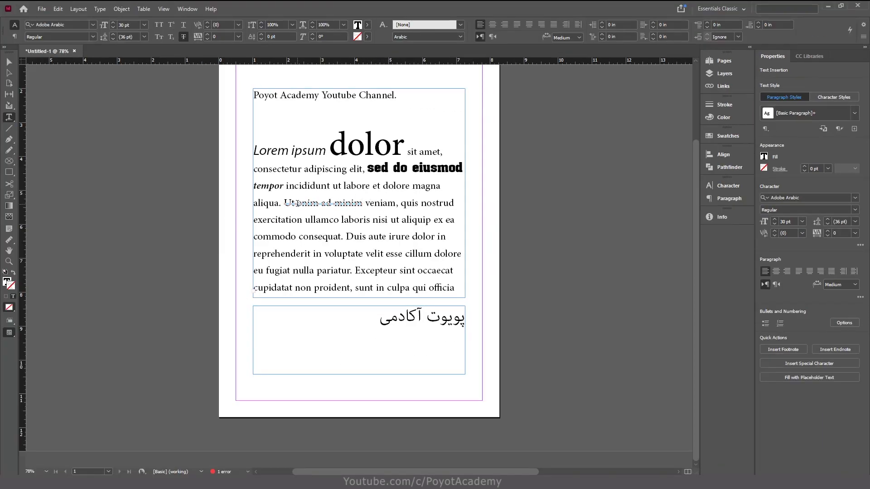
Select the words "nisi ut" and try Strikethrough and its options on them, leaving it switched off.
{"action": "left_click", "coordinate": [373, 220]}
{"action": "left_click_drag", "start_coordinate": [378, 219], "coordinate": [400, 220]}
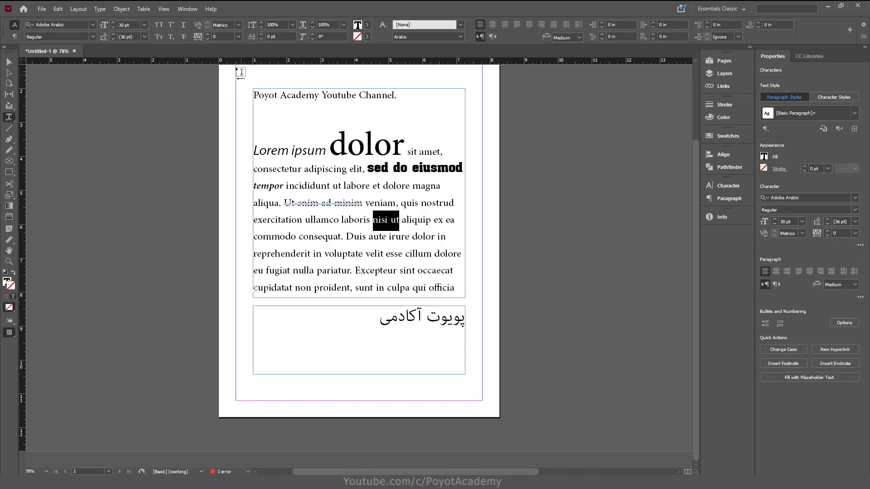
{"action": "left_click", "coordinate": [184, 38]}
{"action": "left_click", "coordinate": [184, 38]}
{"action": "left_click", "coordinate": [184, 37], "text": "alt"}
{"action": "left_click_drag", "start_coordinate": [485, 208], "coordinate": [473, 268]}
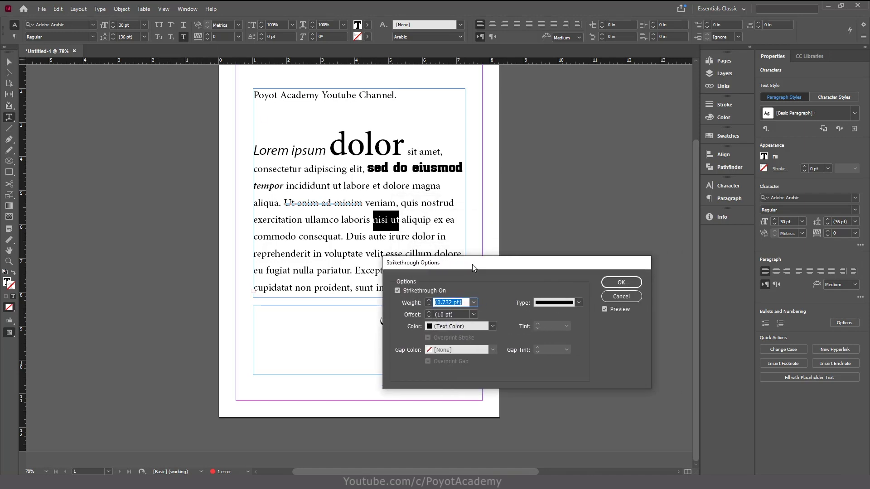
{"action": "left_click", "coordinate": [625, 296]}
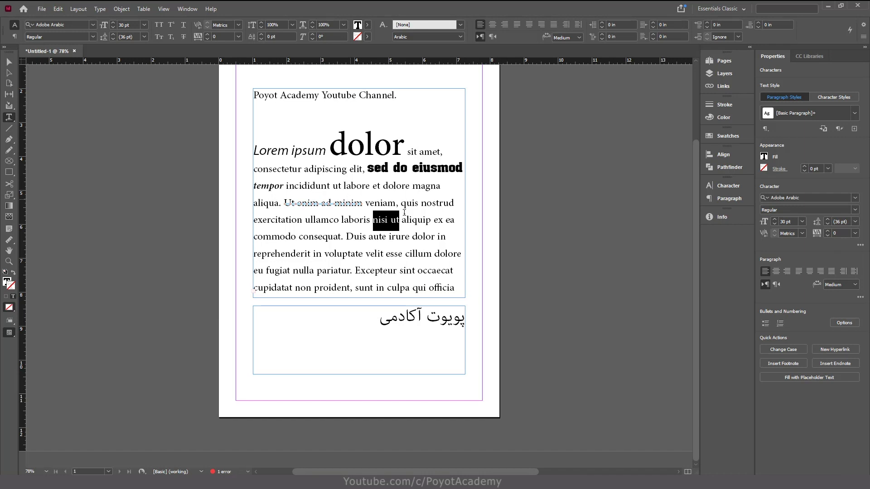
Underline the words "nisi ut" and open their Underline Options, placed clear of the selected words.
{"action": "left_click", "coordinate": [184, 27]}
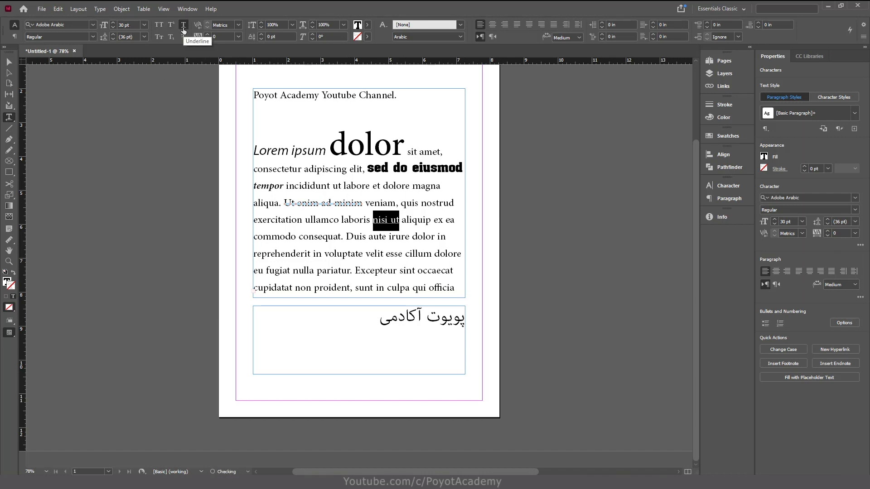
{"action": "left_click", "coordinate": [183, 29], "text": "alt"}
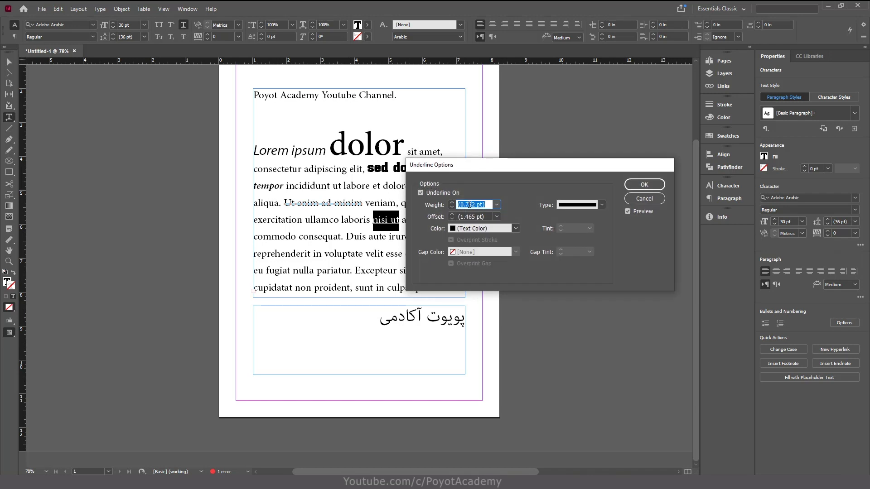
{"action": "left_click_drag", "start_coordinate": [556, 166], "coordinate": [465, 274]}
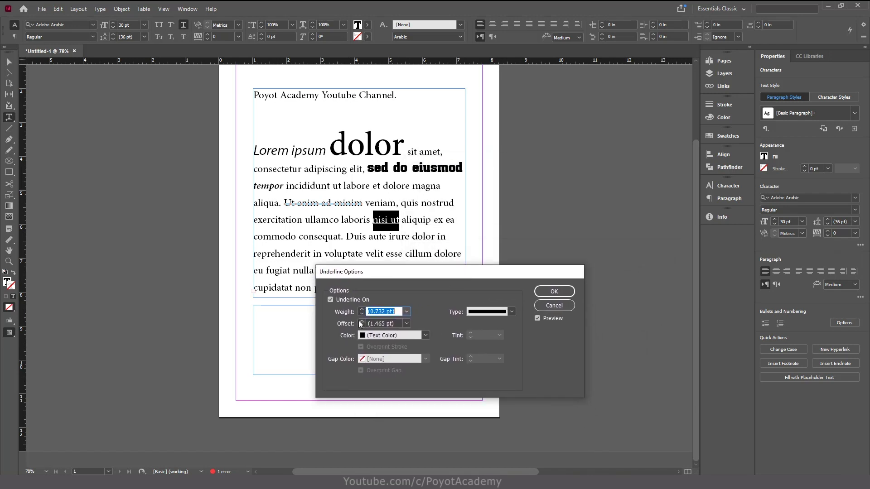
Give the "nisi ut" underline a 3 pt weight, swatch color C=15 M=100 Y=100 K=0 and a 4 pt offset, then apply and deselect.
{"action": "type", "text": "3"}
{"action": "left_click", "coordinate": [425, 335]}
{"action": "left_click", "coordinate": [393, 422]}
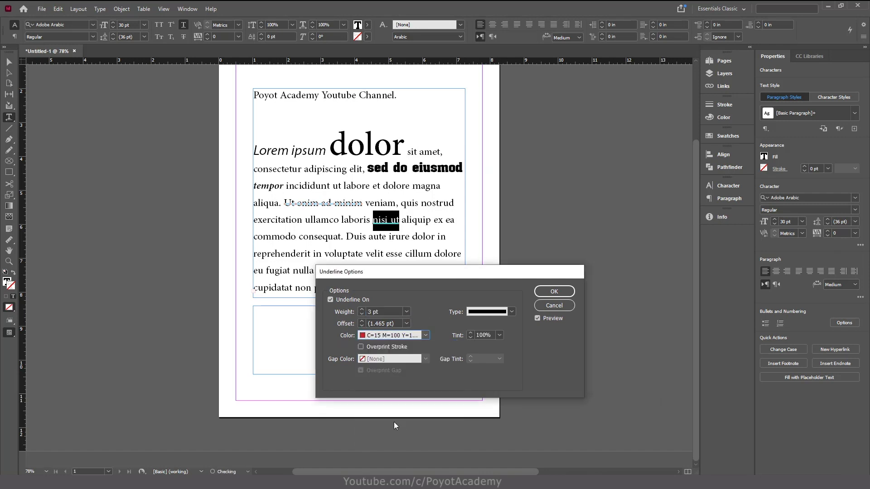
{"action": "left_click", "coordinate": [362, 321]}
{"action": "left_click", "coordinate": [362, 321]}
{"action": "left_click", "coordinate": [362, 321]}
{"action": "left_click", "coordinate": [554, 292]}
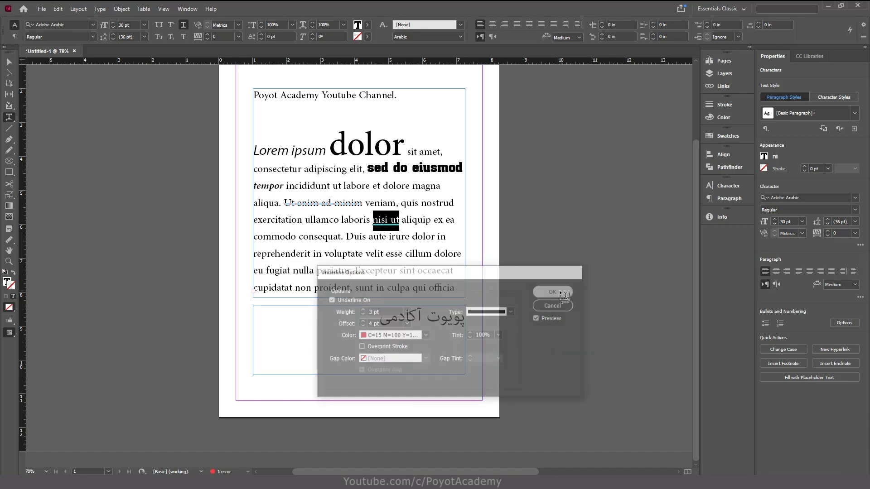
{"action": "left_click", "coordinate": [389, 235]}
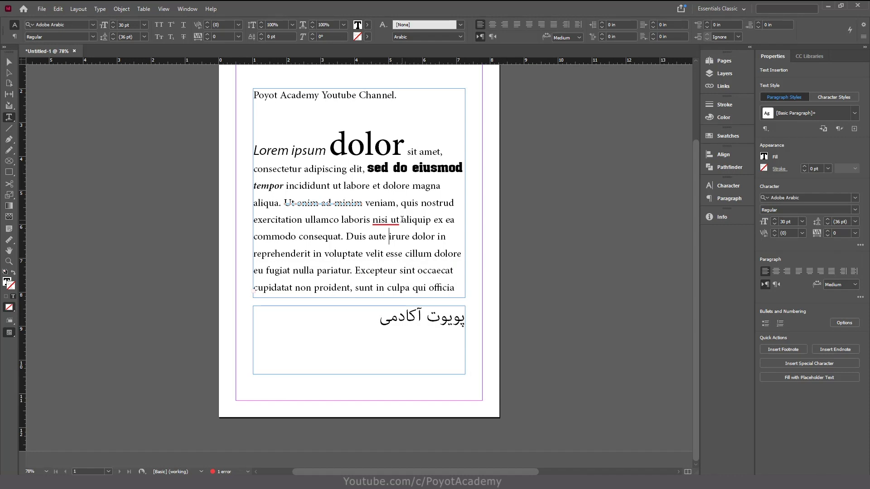
View the superscript, subscript and small cap settings in the Advanced Type preferences without changing them.
{"action": "left_click", "coordinate": [171, 37], "text": "alt"}
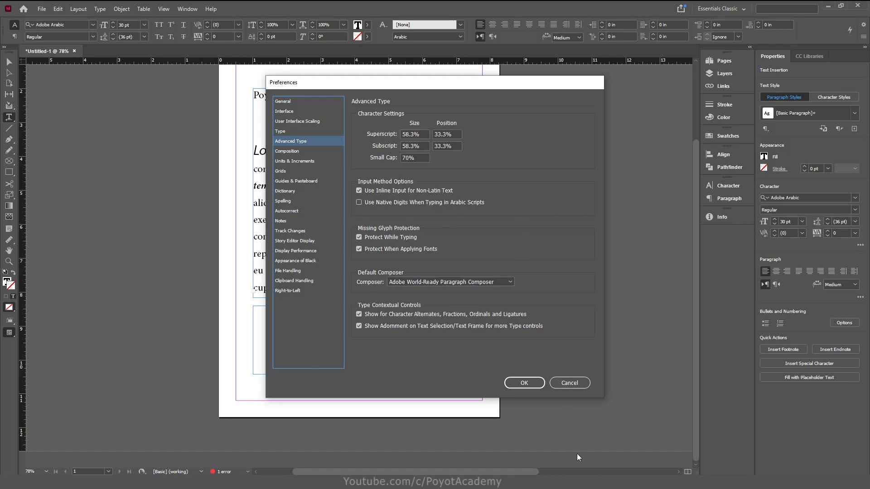
{"action": "left_click", "coordinate": [569, 383]}
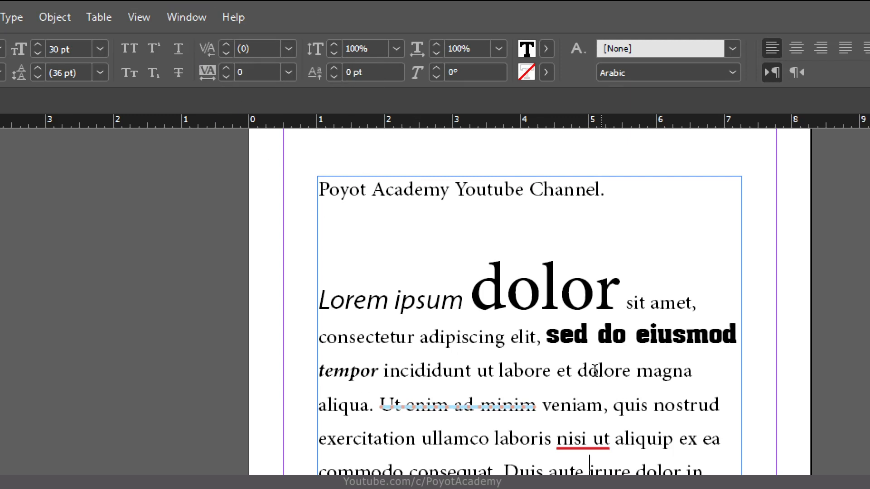
Select the words "ut labore et dolore" and look through the available kerning choices without changing the kerning.
{"action": "left_click_drag", "start_coordinate": [631, 369], "coordinate": [476, 370]}
{"action": "left_click", "coordinate": [288, 49]}
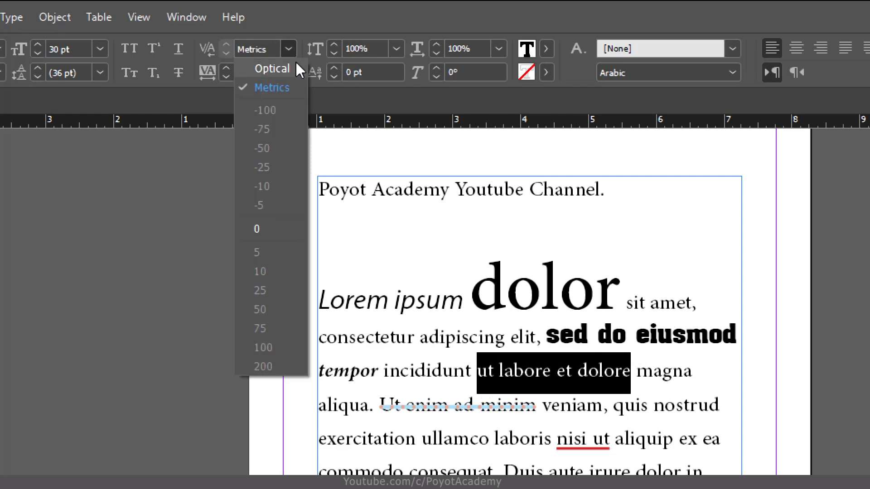
{"action": "left_click", "coordinate": [292, 53]}
Set the kerning between the words "incididunt" and "ut" to 400.
{"action": "left_click", "coordinate": [472, 365]}
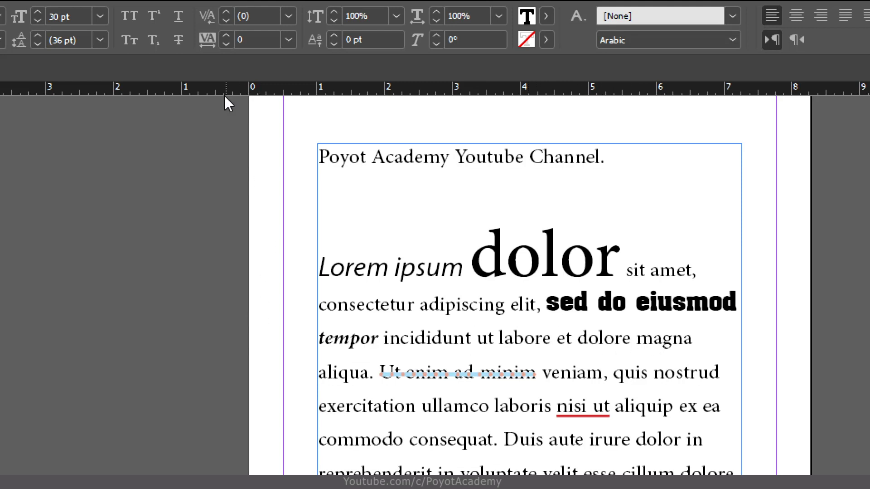
{"action": "left_click", "coordinate": [224, 18]}
{"action": "left_click", "coordinate": [224, 18]}
{"action": "left_click", "coordinate": [223, 18]}
{"action": "left_click", "coordinate": [224, 18]}
{"action": "left_click", "coordinate": [224, 18]}
{"action": "left_click", "coordinate": [224, 17]}
{"action": "left_click", "coordinate": [224, 17]}
{"action": "left_click", "coordinate": [226, 18]}
{"action": "left_click", "coordinate": [226, 18]}
{"action": "left_click", "coordinate": [226, 19]}
{"action": "left_click", "coordinate": [226, 18]}
{"action": "left_click", "coordinate": [226, 19]}
{"action": "left_click", "coordinate": [226, 18]}
{"action": "left_click", "coordinate": [226, 18]}
{"action": "left_click", "coordinate": [226, 18]}
{"action": "left_click", "coordinate": [263, 21]}
{"action": "double_click", "coordinate": [257, 22]}
{"action": "type", "text": "400"}
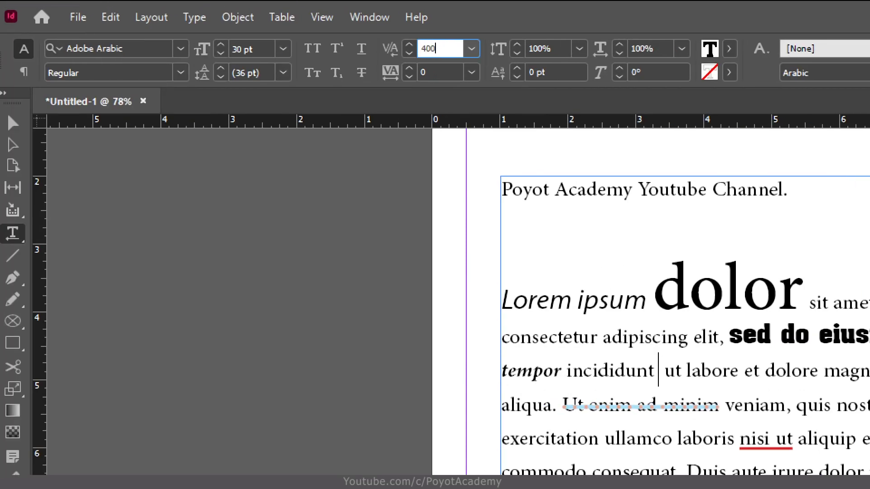
{"action": "key", "text": "Return"}
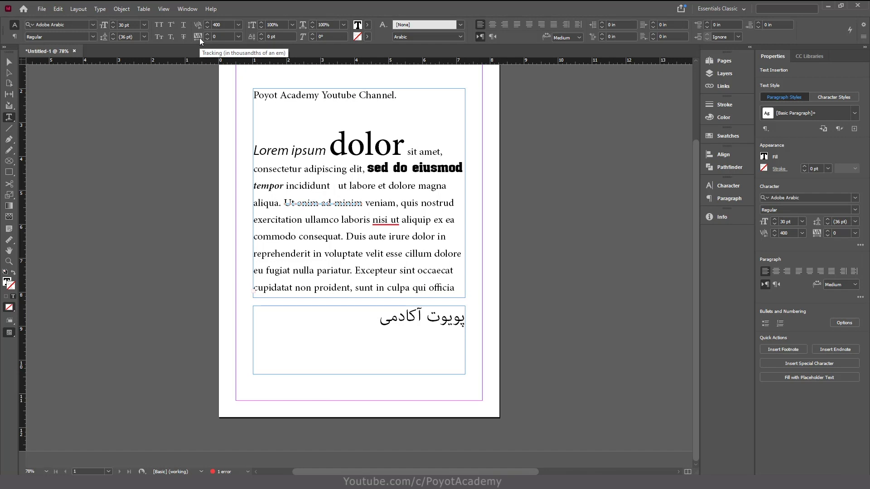
Increase the tracking of the words "commodo consequat" to 270 and deselect them.
{"action": "left_click", "coordinate": [368, 220]}
{"action": "left_click_drag", "start_coordinate": [367, 221], "coordinate": [253, 238]}
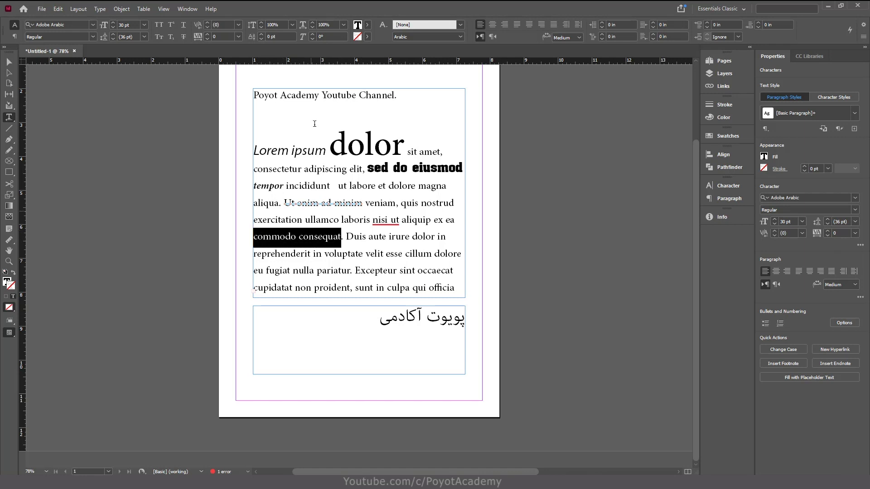
{"action": "left_click", "coordinate": [208, 34]}
{"action": "left_click", "coordinate": [208, 34]}
{"action": "left_click", "coordinate": [208, 34]}
{"action": "left_click", "coordinate": [208, 34]}
{"action": "left_click", "coordinate": [207, 34]}
{"action": "left_click", "coordinate": [207, 33]}
{"action": "left_click", "coordinate": [208, 34]}
{"action": "left_click", "coordinate": [208, 34]}
{"action": "left_click", "coordinate": [208, 34]}
{"action": "left_click", "coordinate": [208, 34]}
{"action": "left_click", "coordinate": [208, 34]}
{"action": "left_click", "coordinate": [208, 34]}
{"action": "left_click", "coordinate": [208, 34]}
{"action": "left_click", "coordinate": [208, 34]}
{"action": "left_click", "coordinate": [207, 34]}
{"action": "left_click", "coordinate": [207, 34]}
{"action": "left_click", "coordinate": [207, 34]}
{"action": "left_click", "coordinate": [208, 34]}
{"action": "left_click", "coordinate": [208, 34]}
{"action": "left_click", "coordinate": [208, 34]}
{"action": "left_click", "coordinate": [207, 34]}
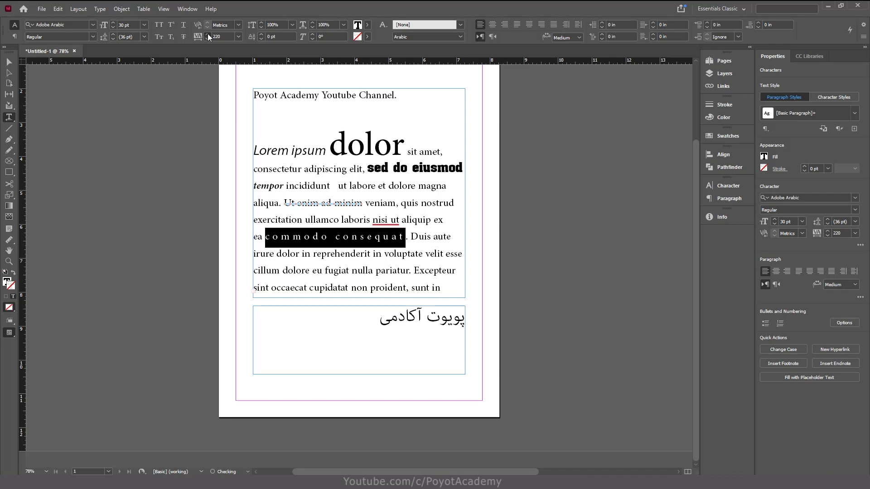
{"action": "left_click", "coordinate": [207, 34]}
{"action": "left_click", "coordinate": [208, 34]}
{"action": "left_click", "coordinate": [208, 34]}
{"action": "left_click", "coordinate": [207, 34]}
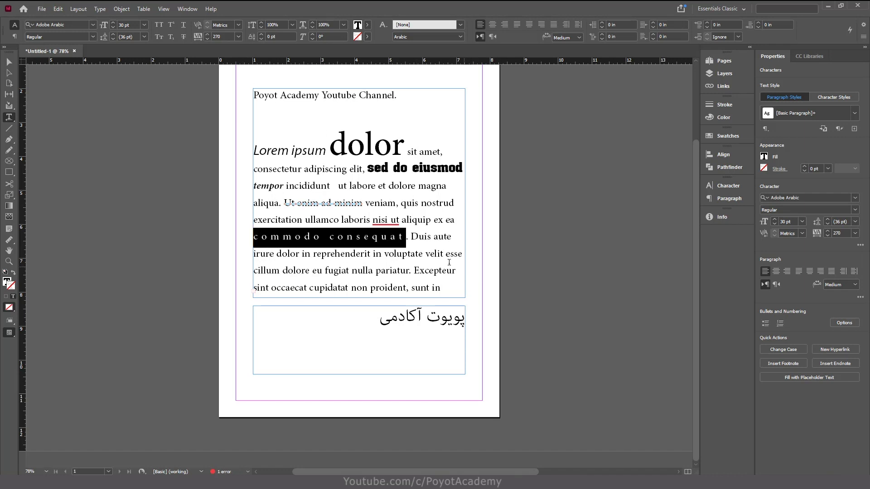
{"action": "left_click", "coordinate": [405, 238]}
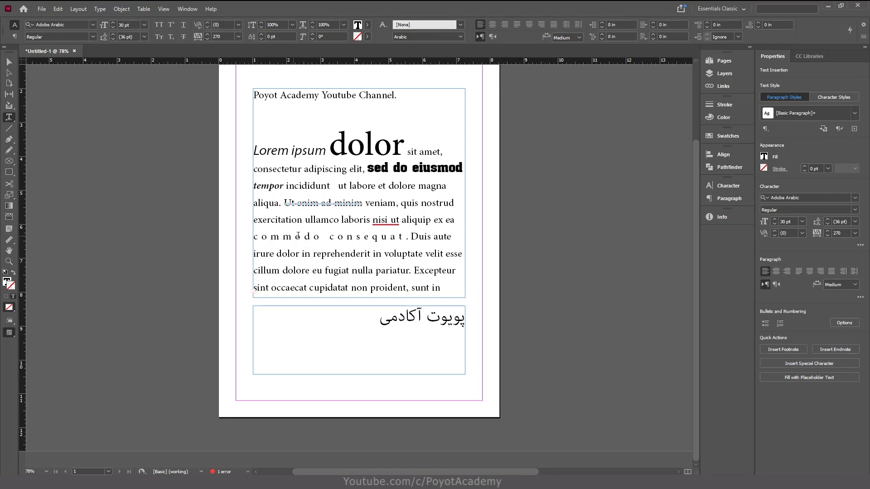
{"action": "key", "text": "Left"}
Select the word "reprehenderit" and increase its vertical scale to 129%.
{"action": "left_click_drag", "start_coordinate": [369, 254], "coordinate": [314, 253]}
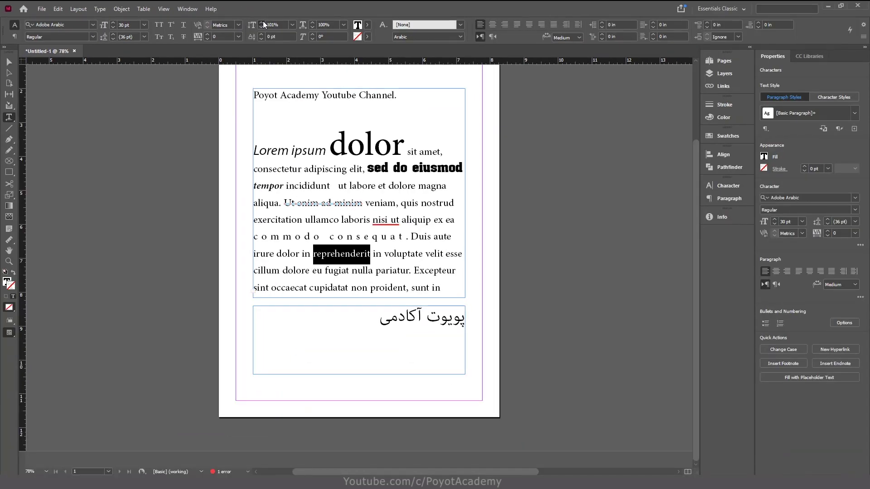
{"action": "left_click", "coordinate": [262, 21]}
{"action": "left_click", "coordinate": [263, 20]}
{"action": "left_click", "coordinate": [263, 21]}
{"action": "left_click", "coordinate": [263, 21]}
{"action": "left_click", "coordinate": [262, 21]}
{"action": "left_click", "coordinate": [263, 21]}
{"action": "left_click", "coordinate": [263, 21]}
{"action": "left_click", "coordinate": [262, 21]}
{"action": "left_click", "coordinate": [263, 21]}
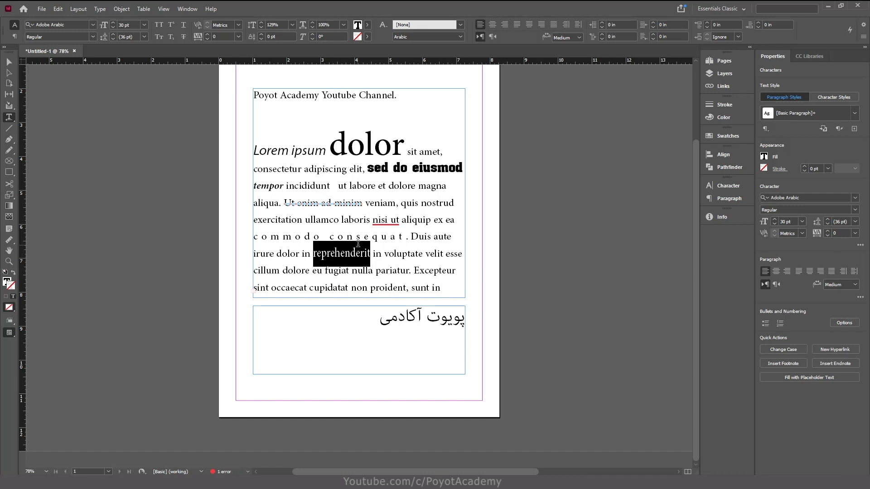
Increase the horizontal scale of the word "reprehenderit" to 112%.
{"action": "left_click", "coordinate": [312, 25]}
{"action": "left_click", "coordinate": [311, 25]}
{"action": "left_click", "coordinate": [312, 25]}
{"action": "left_click", "coordinate": [312, 25]}
{"action": "left_click", "coordinate": [311, 25]}
{"action": "left_click", "coordinate": [312, 25]}
{"action": "left_click", "coordinate": [311, 25]}
{"action": "left_click", "coordinate": [312, 25]}
{"action": "left_click", "coordinate": [311, 25]}
{"action": "left_click", "coordinate": [312, 25]}
{"action": "left_click", "coordinate": [312, 25]}
{"action": "left_click", "coordinate": [312, 25]}
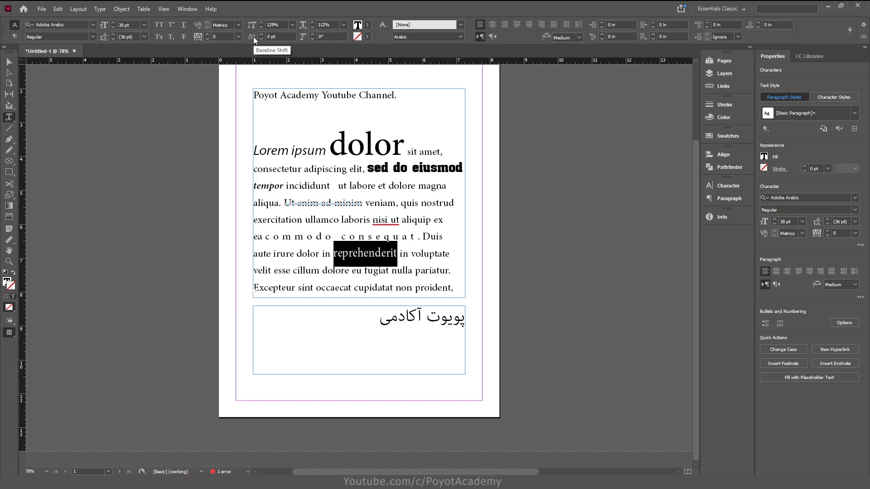
Try a tracking of 60 on the word "voluptate" and bring it back to 0.
{"action": "left_click_drag", "start_coordinate": [450, 255], "coordinate": [411, 258]}
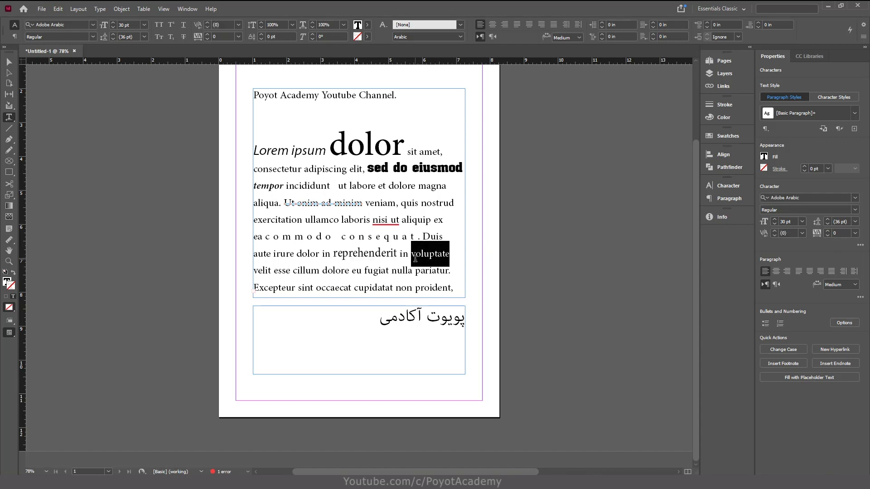
{"action": "left_click", "coordinate": [208, 35]}
{"action": "left_click", "coordinate": [207, 35]}
{"action": "left_click", "coordinate": [208, 35]}
{"action": "left_click", "coordinate": [208, 35]}
{"action": "left_click", "coordinate": [208, 35]}
{"action": "left_click", "coordinate": [207, 35]}
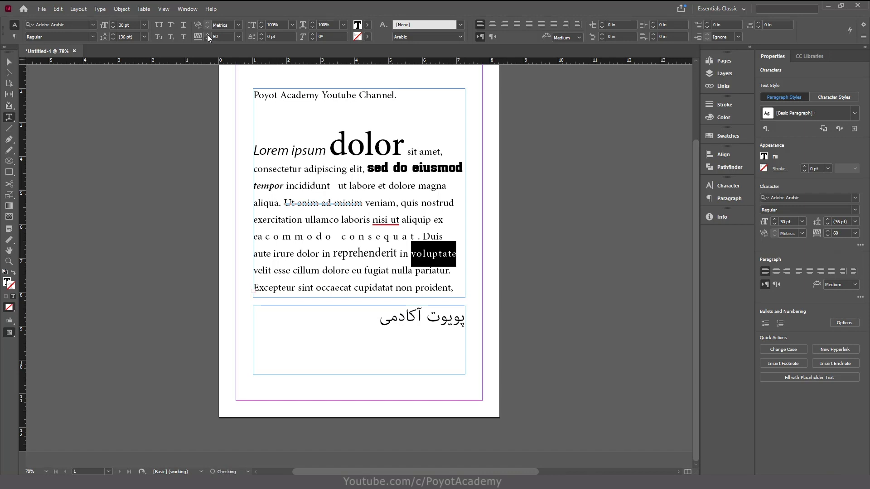
{"action": "key", "text": "alt+Left"}
{"action": "key", "text": "alt+Left"}
{"action": "key", "text": "alt+Left"}
{"action": "key", "text": "alt+Left"}
{"action": "key", "text": "alt+Left"}
{"action": "key", "text": "alt+Left"}
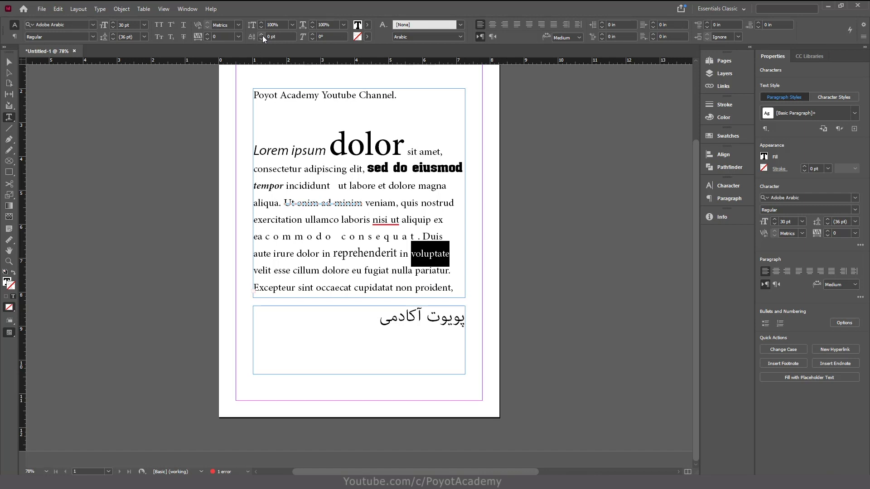
Try raising the word "voluptate" above the line with a positive baseline shift.
{"action": "key", "text": "alt+shift+Up"}
{"action": "key", "text": "alt+shift+Up"}
{"action": "key", "text": "alt+shift+Up"}
{"action": "key", "text": "alt+shift+Up"}
{"action": "left_click", "coordinate": [262, 36]}
{"action": "left_click", "coordinate": [263, 36]}
{"action": "left_click", "coordinate": [262, 35]}
{"action": "left_click", "coordinate": [263, 35]}
{"action": "left_click", "coordinate": [262, 36]}
Lower the baseline shift of the word "voluptate" until it sits slightly below its text line.
{"action": "key", "text": "alt+shift+Down"}
{"action": "key", "text": "alt+shift+Down"}
{"action": "key", "text": "alt+shift+Down"}
{"action": "key", "text": "alt+shift+Down"}
{"action": "key", "text": "alt+shift+Down"}
{"action": "key", "text": "alt+shift+Down"}
{"action": "key", "text": "alt+shift+Down"}
{"action": "key", "text": "alt+shift+Down"}
{"action": "key", "text": "alt+shift+Down"}
{"action": "left_click", "coordinate": [261, 39]}
{"action": "left_click", "coordinate": [262, 40]}
{"action": "left_click", "coordinate": [261, 39]}
{"action": "left_click", "coordinate": [262, 40]}
Select the letter "u" in "cillum" and raise it with a positive baseline shift.
{"action": "left_click", "coordinate": [309, 271]}
{"action": "left_click", "coordinate": [261, 35]}
{"action": "left_click", "coordinate": [261, 35]}
{"action": "left_click", "coordinate": [261, 34]}
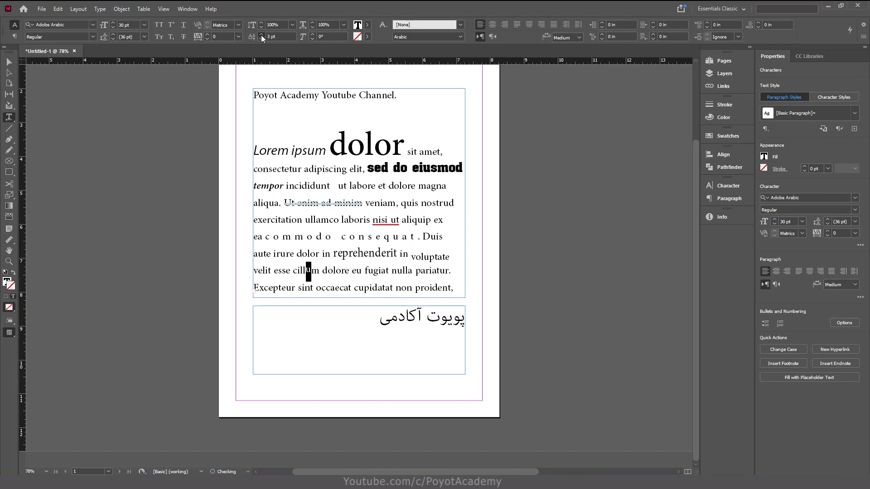
Raise the first "o" of the "dolore" that follows "cillum" with a positive baseline shift.
{"action": "left_click", "coordinate": [333, 270]}
{"action": "left_click_drag", "start_coordinate": [334, 271], "coordinate": [328, 271]}
{"action": "left_click", "coordinate": [261, 35]}
{"action": "left_click", "coordinate": [261, 35]}
{"action": "left_click", "coordinate": [261, 35]}
{"action": "left_click", "coordinate": [261, 34]}
{"action": "left_click", "coordinate": [261, 34]}
{"action": "left_click", "coordinate": [261, 35]}
{"action": "left_click", "coordinate": [261, 35]}
Lower the second "o" of the same "dolore" below the line with a negative baseline shift.
{"action": "left_click_drag", "start_coordinate": [342, 271], "coordinate": [335, 271]}
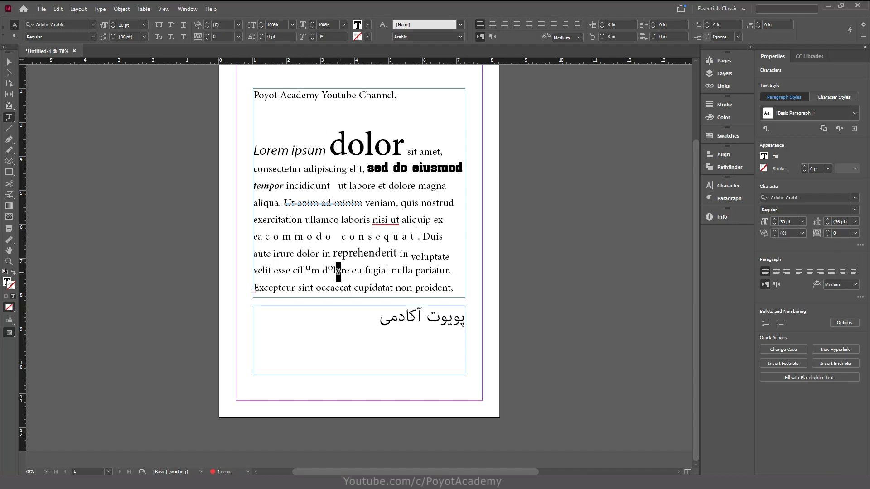
{"action": "left_click", "coordinate": [261, 39]}
{"action": "left_click", "coordinate": [261, 39]}
{"action": "left_click", "coordinate": [261, 39]}
{"action": "left_click", "coordinate": [261, 39]}
{"action": "left_click", "coordinate": [261, 39]}
{"action": "left_click", "coordinate": [261, 39]}
Raise the final "e" of the same "dolore" with a positive baseline shift and deselect it.
{"action": "left_click_drag", "start_coordinate": [350, 271], "coordinate": [345, 271]}
{"action": "left_click", "coordinate": [262, 35]}
{"action": "left_click", "coordinate": [262, 36]}
{"action": "left_click", "coordinate": [262, 35]}
{"action": "left_click", "coordinate": [262, 36]}
{"action": "left_click", "coordinate": [262, 35]}
{"action": "left_click", "coordinate": [359, 270]}
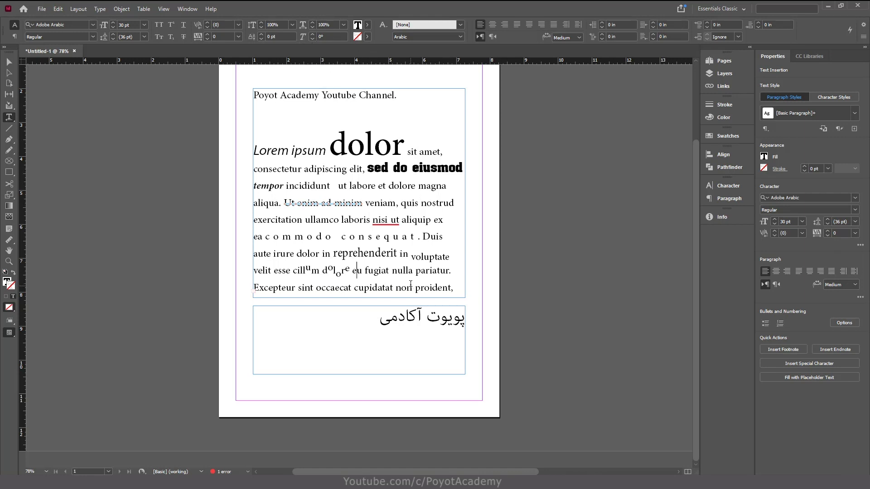
Select the word "nulla" after "eu fugiat" and slant it backwards with a skew of -24°.
{"action": "left_click_drag", "start_coordinate": [413, 271], "coordinate": [392, 271]}
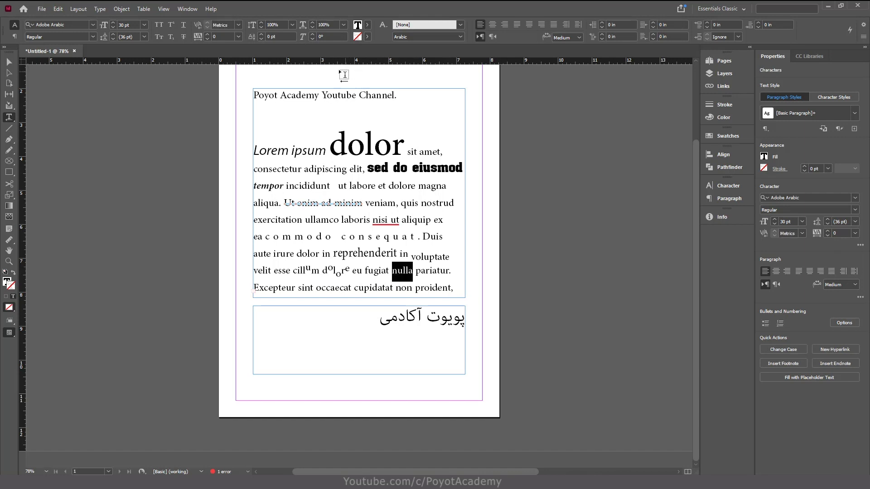
{"action": "left_click", "coordinate": [312, 34]}
{"action": "left_click", "coordinate": [313, 35]}
{"action": "left_click", "coordinate": [312, 35]}
{"action": "left_click", "coordinate": [312, 34]}
{"action": "left_click", "coordinate": [313, 36]}
{"action": "left_click", "coordinate": [313, 36]}
{"action": "left_click", "coordinate": [313, 36]}
{"action": "left_click", "coordinate": [312, 34]}
{"action": "left_click", "coordinate": [312, 35]}
{"action": "left_click", "coordinate": [312, 35]}
{"action": "left_click", "coordinate": [312, 35]}
{"action": "left_click", "coordinate": [313, 35]}
{"action": "left_click", "coordinate": [312, 35]}
{"action": "left_click", "coordinate": [312, 35]}
{"action": "left_click", "coordinate": [312, 35]}
{"action": "left_click", "coordinate": [320, 35]}
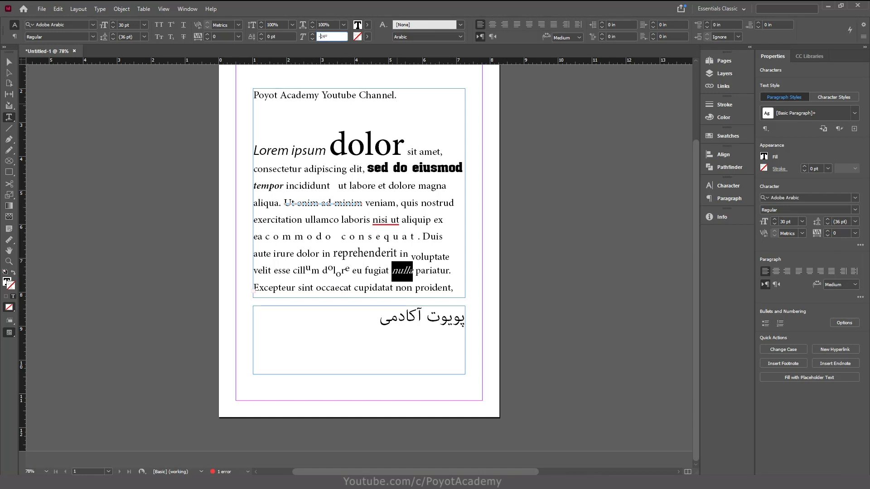
{"action": "key", "text": "Return"}
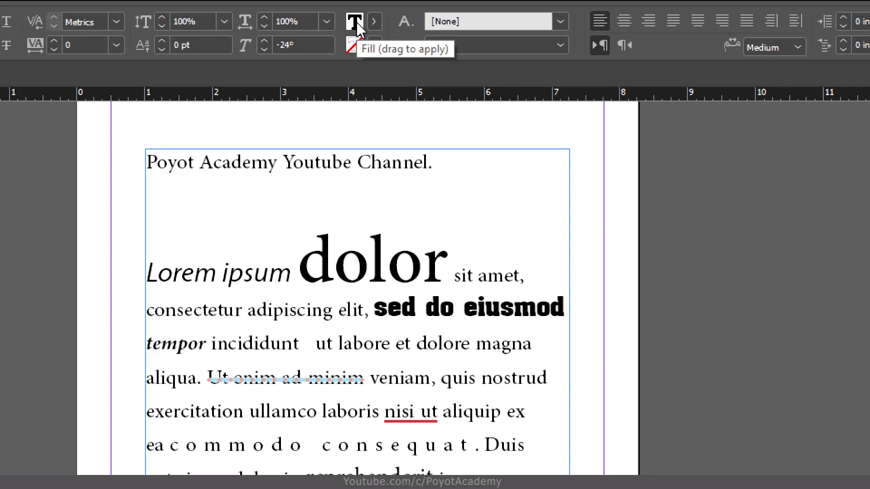
Select the bold words "sed do eiusmod" and fill them with the yellow swatch C=0 M=0 Y=100 K=0.
{"action": "left_click", "coordinate": [560, 307]}
{"action": "left_click_drag", "start_coordinate": [561, 308], "coordinate": [374, 308]}
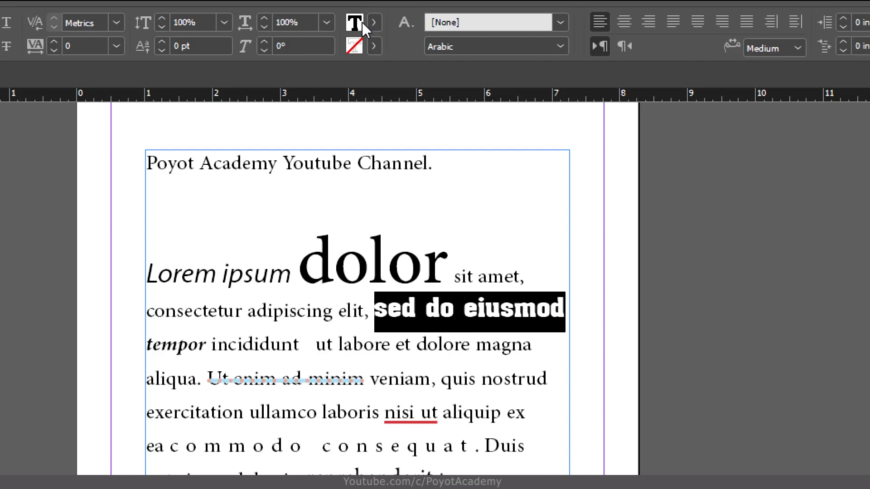
{"action": "left_click", "coordinate": [374, 23]}
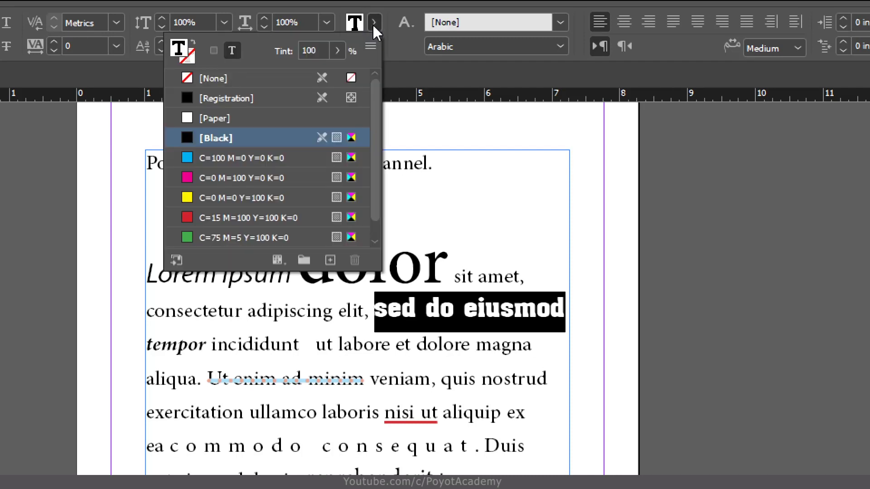
{"action": "left_click", "coordinate": [192, 198]}
{"action": "left_click", "coordinate": [564, 317]}
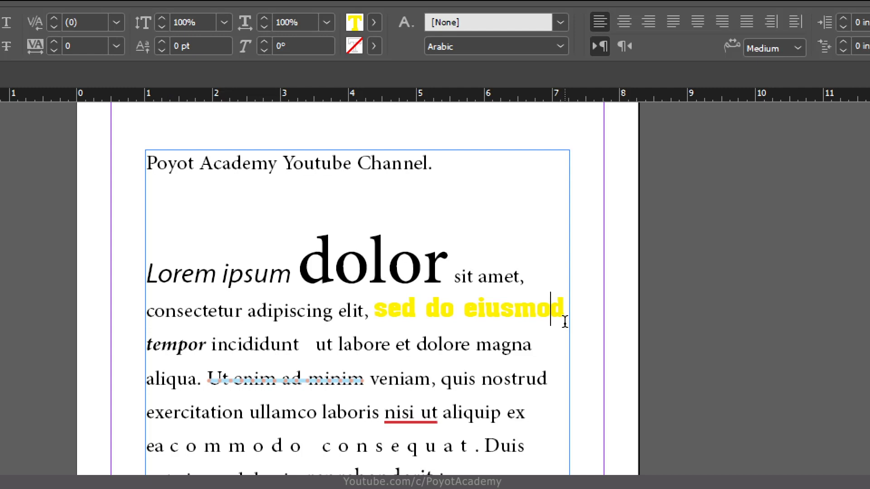
Give the words "sed do eiusmod" a red text stroke using the swatch C=15 M=100 Y=100 K=0.
{"action": "left_click_drag", "start_coordinate": [566, 311], "coordinate": [378, 302]}
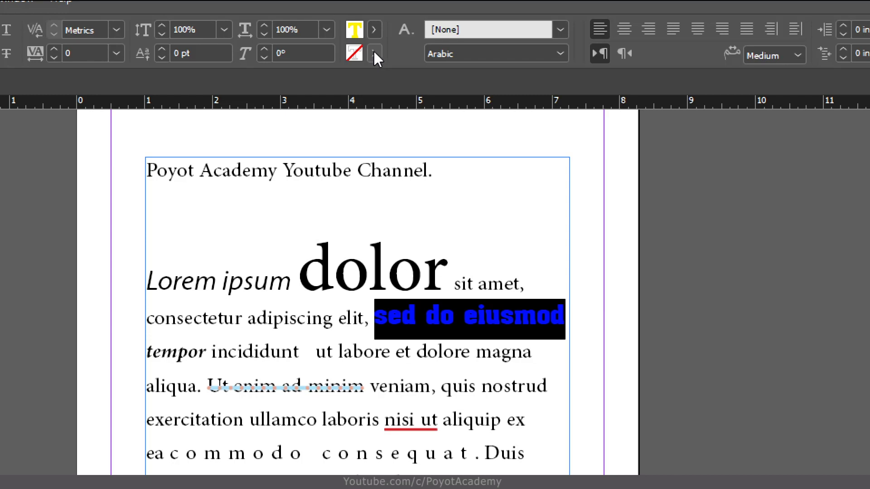
{"action": "left_click", "coordinate": [374, 53]}
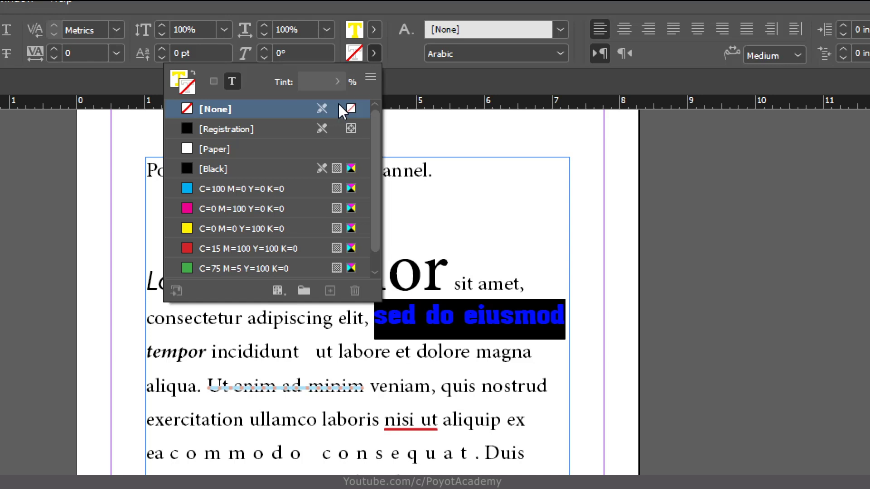
{"action": "left_click", "coordinate": [222, 249]}
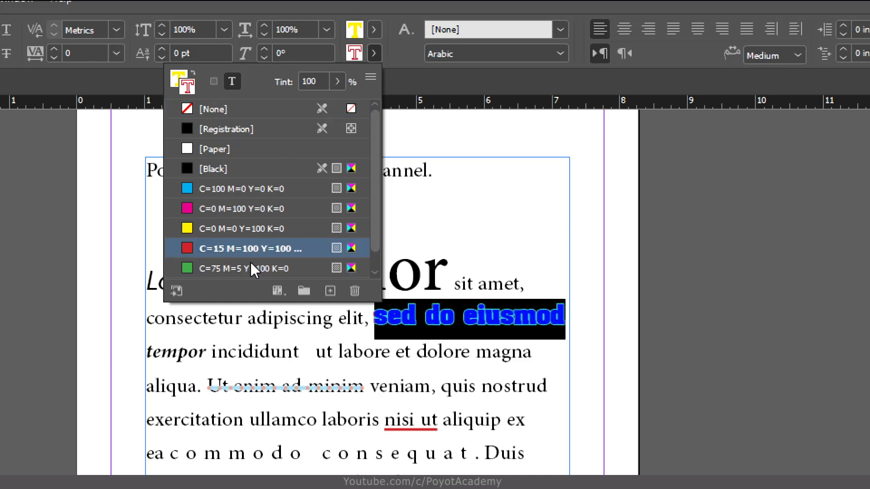
{"action": "left_click", "coordinate": [560, 336]}
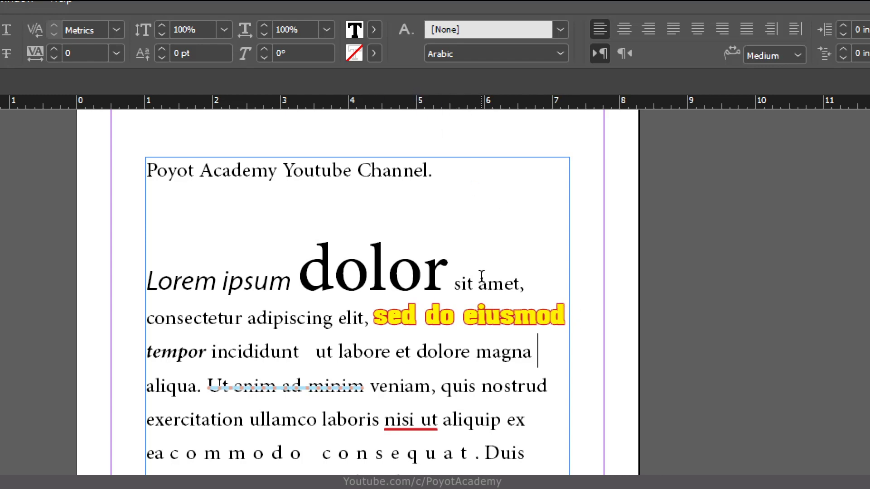
Reselect "sed do eiusmod" and remove its text stroke by setting the stroke color to [None].
{"action": "left_click", "coordinate": [375, 49]}
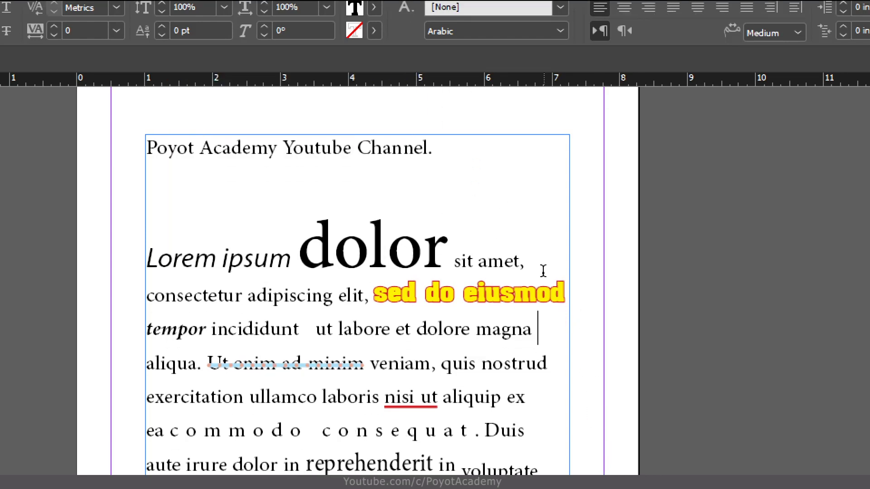
{"action": "left_click", "coordinate": [397, 333]}
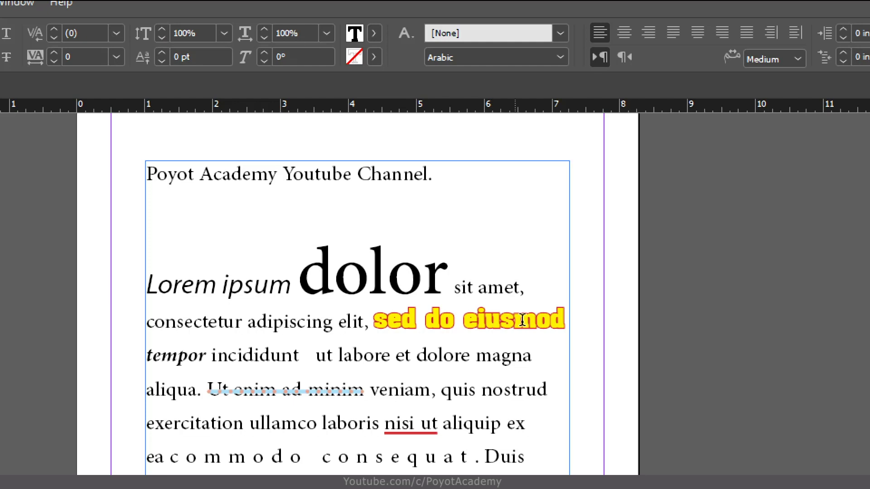
{"action": "left_click_drag", "start_coordinate": [564, 317], "coordinate": [376, 317]}
{"action": "left_click", "coordinate": [401, 356]}
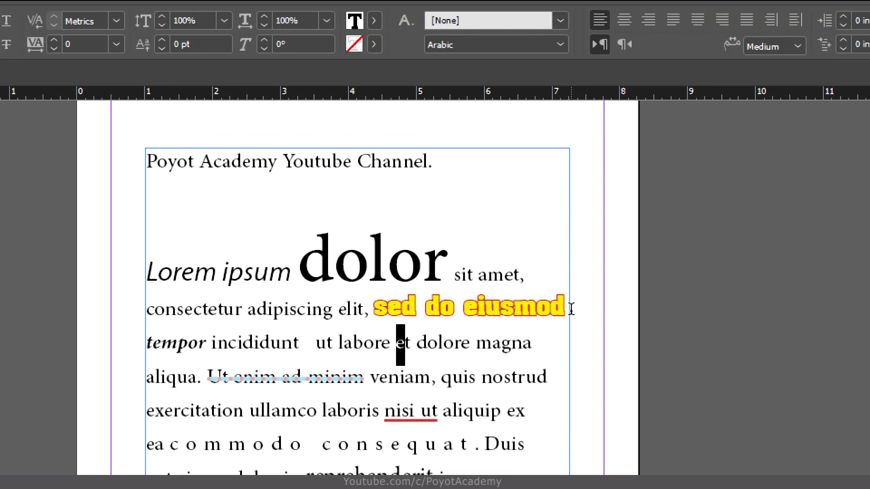
{"action": "left_click_drag", "start_coordinate": [564, 310], "coordinate": [375, 312]}
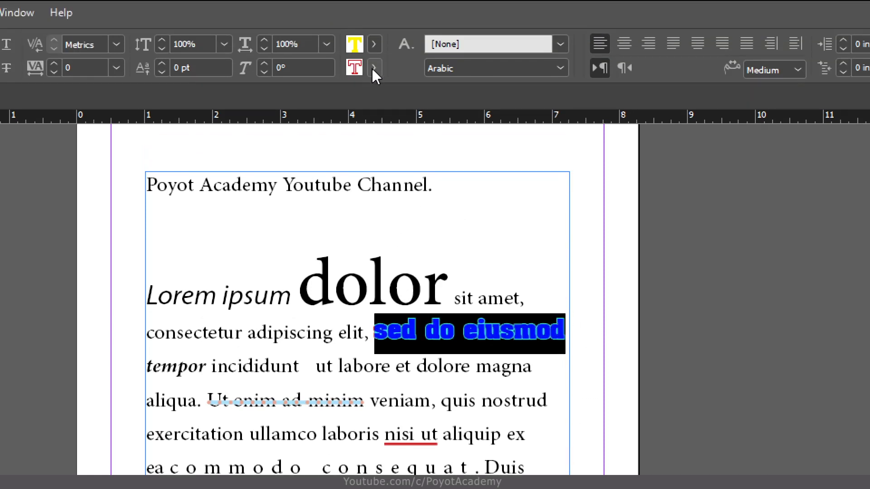
{"action": "left_click", "coordinate": [374, 44]}
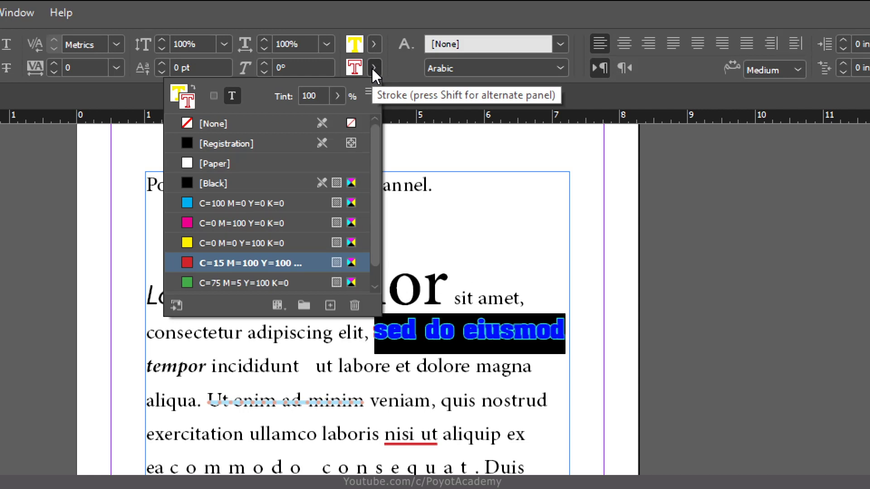
{"action": "left_click", "coordinate": [373, 68]}
{"action": "left_click", "coordinate": [373, 68]}
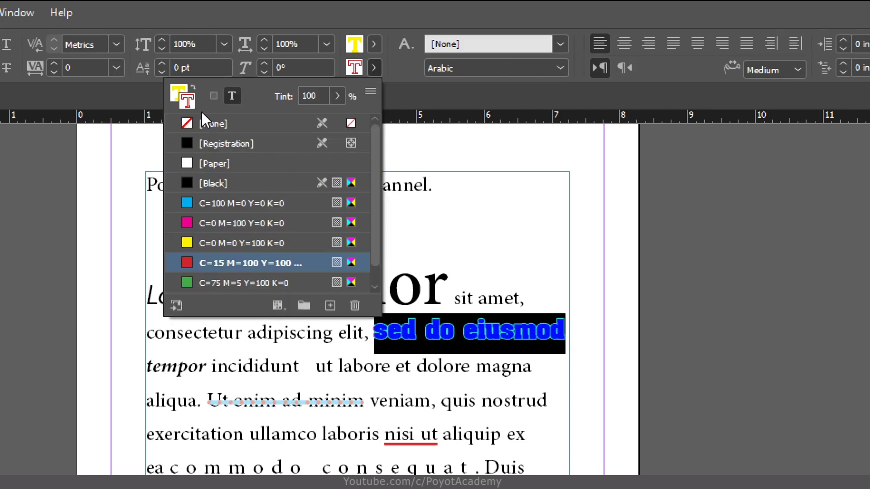
{"action": "left_click", "coordinate": [208, 124]}
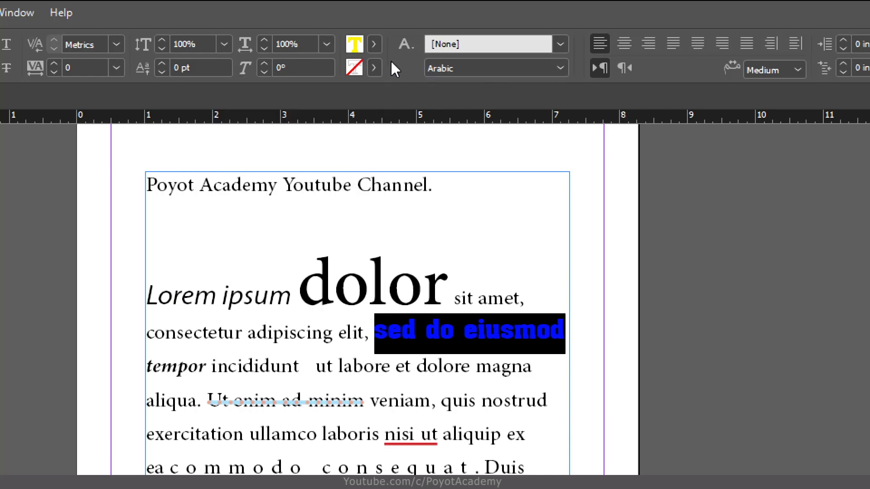
Change the fill of "sed do eiusmod" to the cyan swatch C=100 M=0 Y=0 K=0 and deselect the text.
{"action": "left_click", "coordinate": [373, 44]}
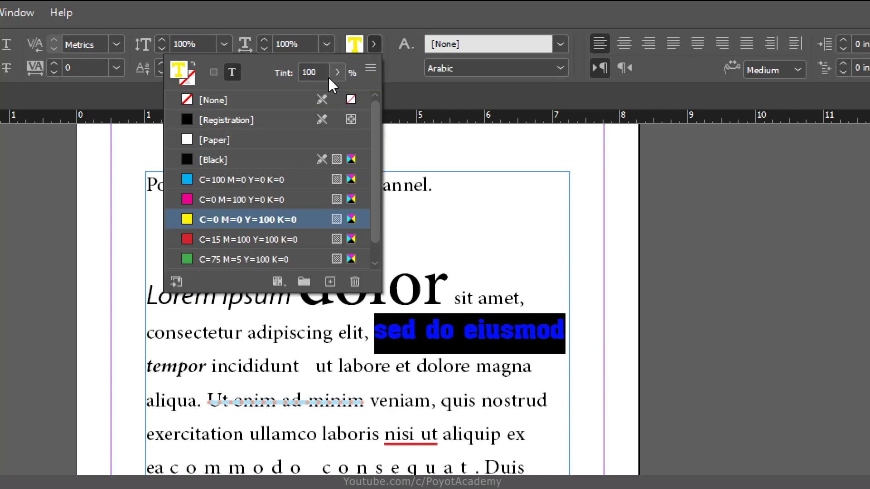
{"action": "left_click", "coordinate": [208, 96]}
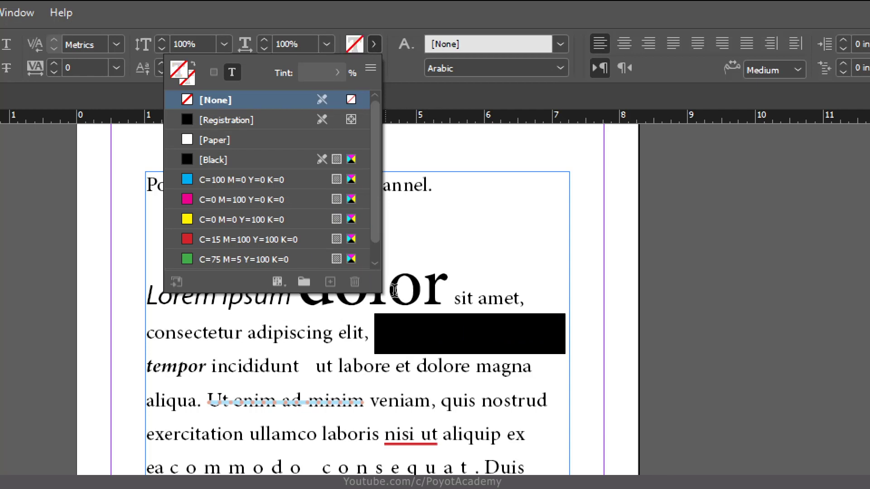
{"action": "left_click", "coordinate": [205, 179]}
{"action": "left_click", "coordinate": [516, 363]}
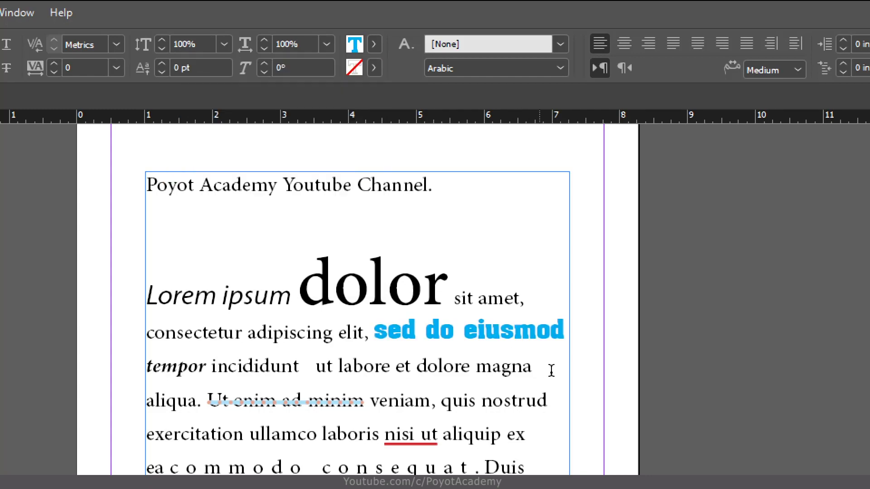
{"action": "left_click", "coordinate": [548, 369]}
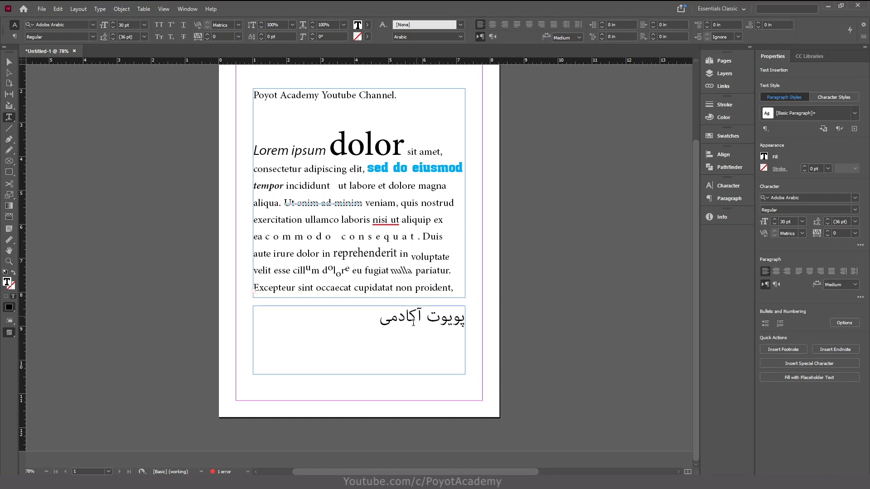
Select the whole Persian line in the lower frame, fill it with the green swatch C=75 M=5 Y=100 K=0, and leave text editing.
{"action": "left_click", "coordinate": [411, 317]}
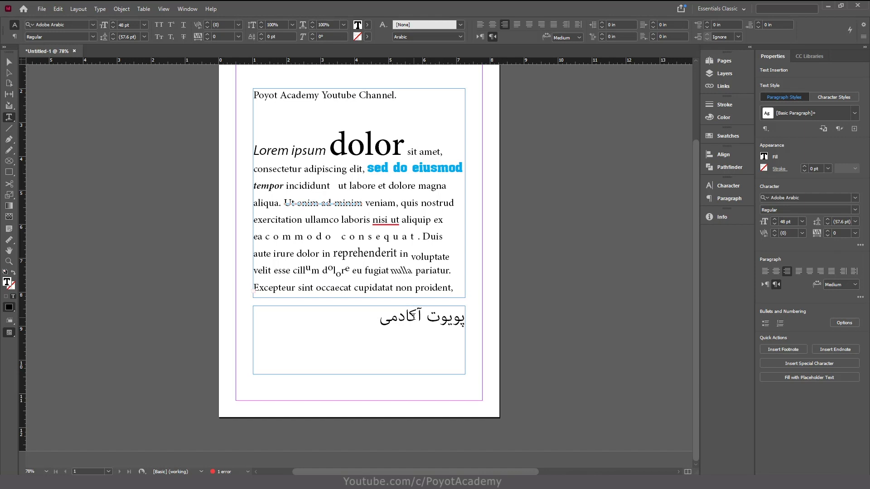
{"action": "left_click", "coordinate": [373, 317]}
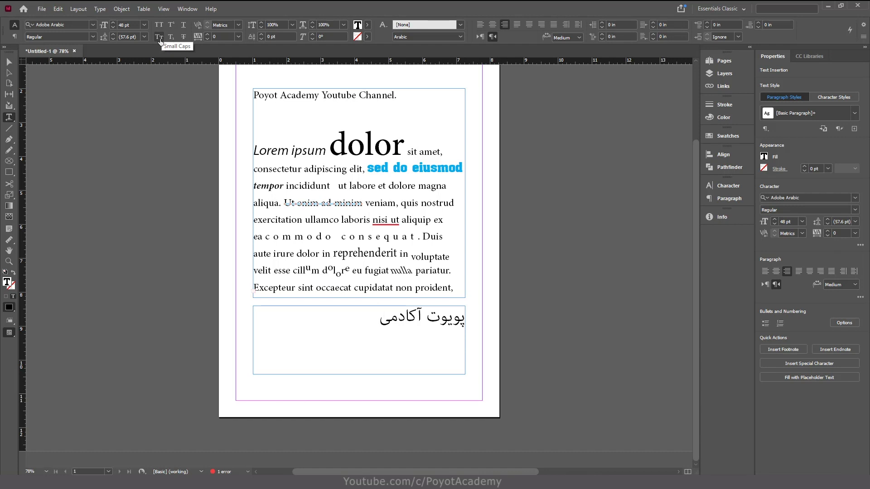
{"action": "left_click_drag", "start_coordinate": [383, 318], "coordinate": [427, 317]}
{"action": "left_click", "coordinate": [434, 318]}
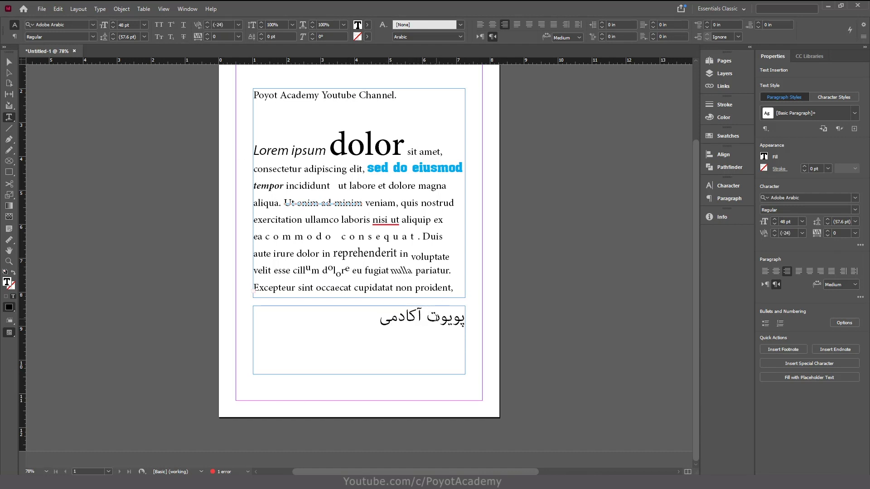
{"action": "triple_click", "coordinate": [434, 318]}
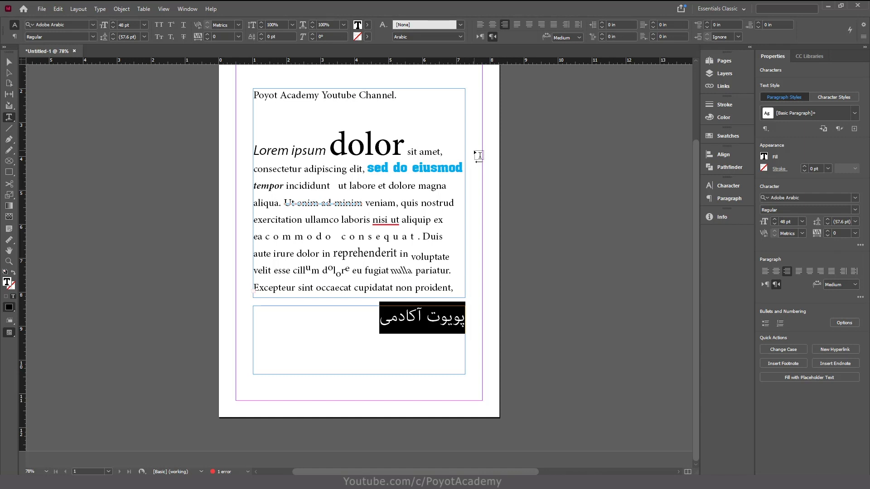
{"action": "left_click", "coordinate": [367, 36]}
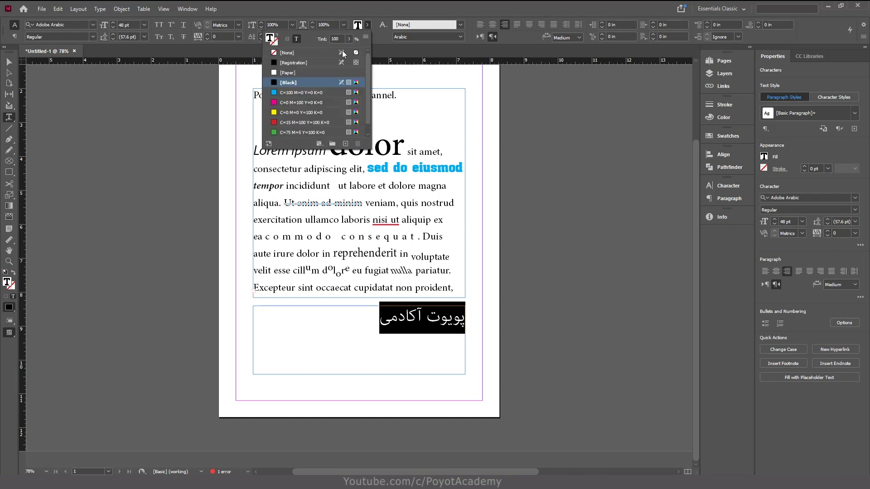
{"action": "left_click", "coordinate": [284, 132]}
{"action": "left_click", "coordinate": [381, 329]}
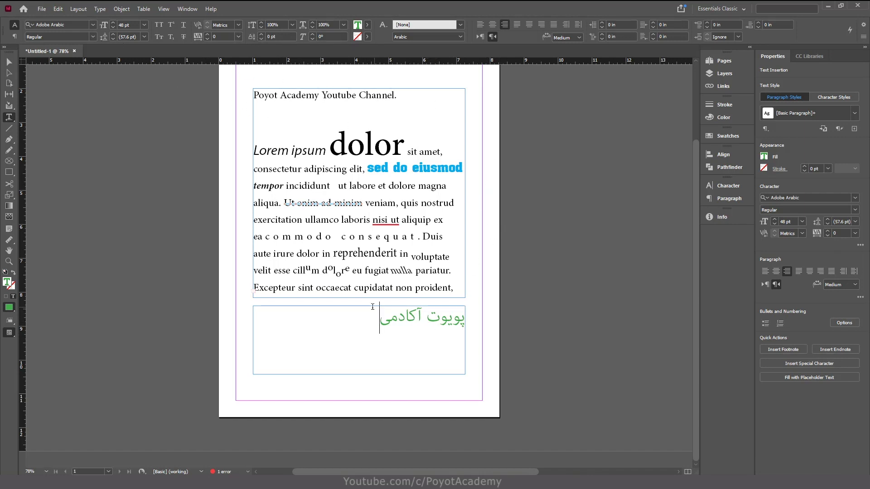
{"action": "key", "text": "Escape"}
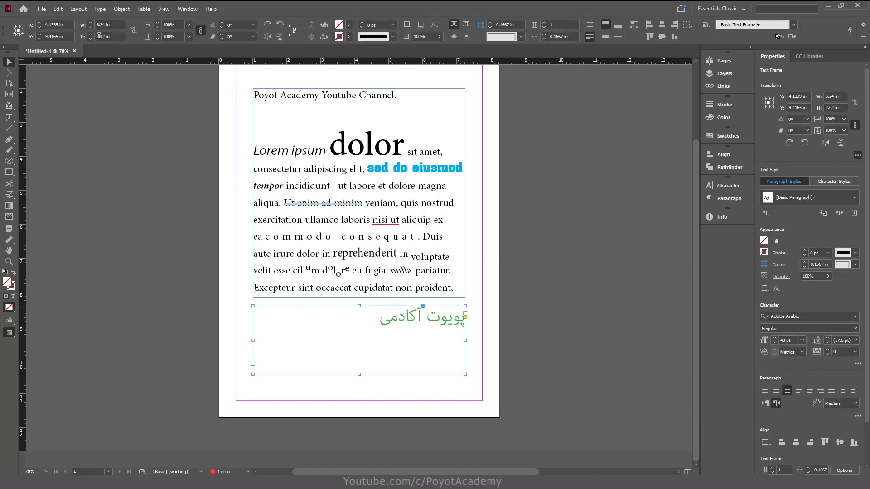